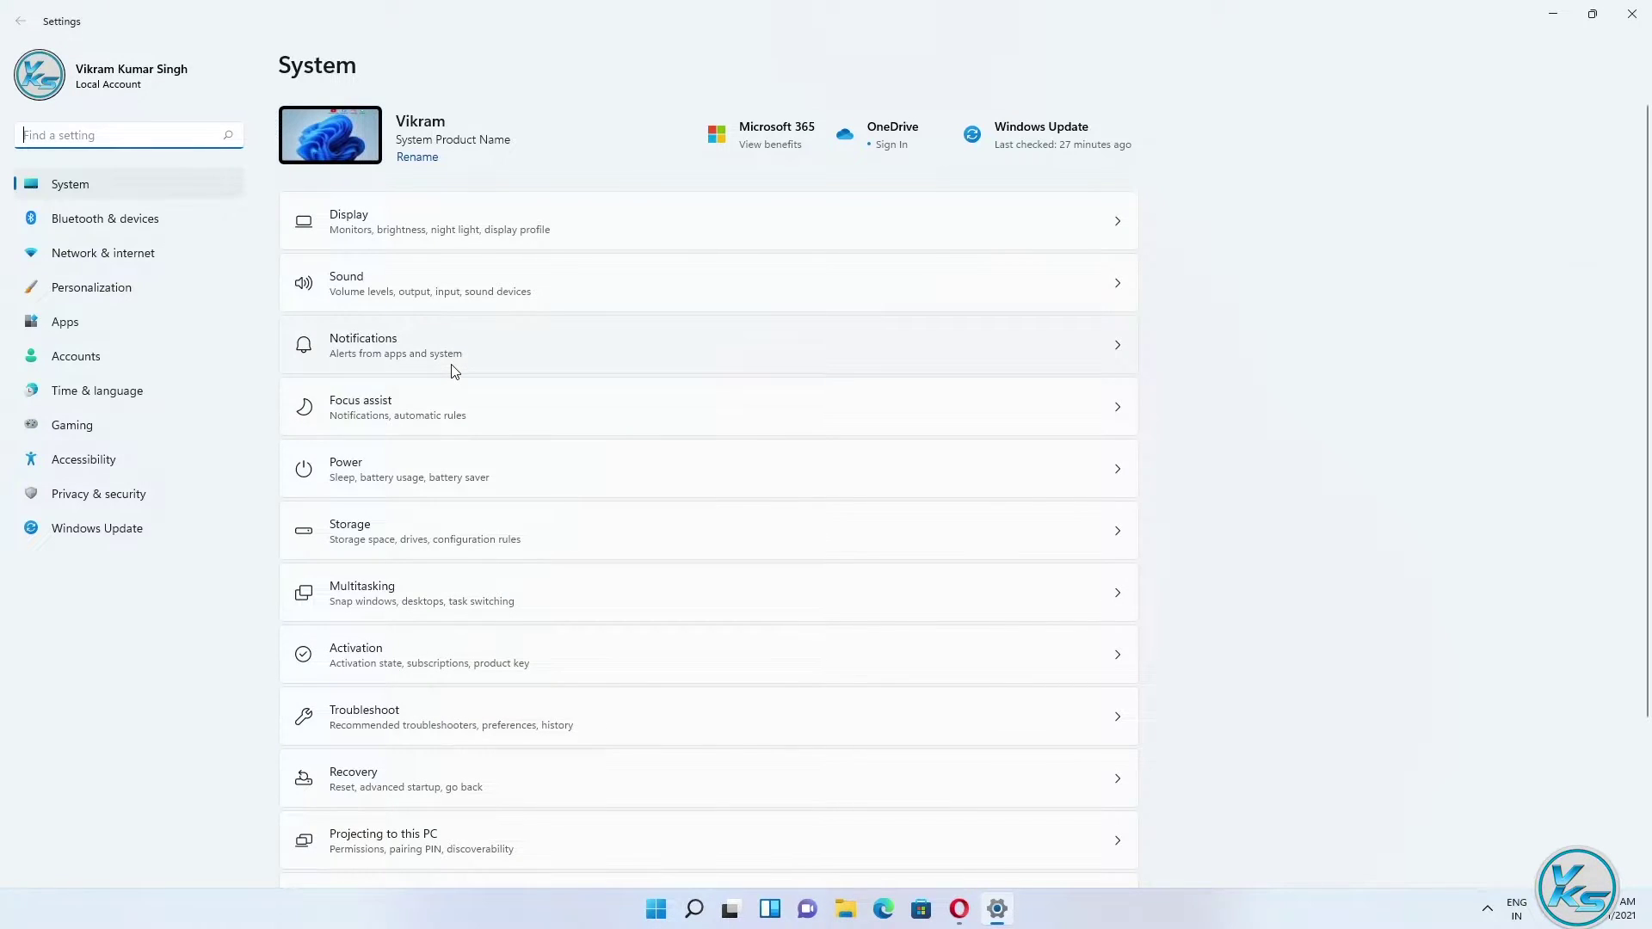
Run the Bluetooth troubleshooter from the system's other troubleshooters through to completion, and close it along with Settings.
{"action": "scroll", "coordinate": [454, 372], "scroll_direction": "down", "scroll_amount": 2}
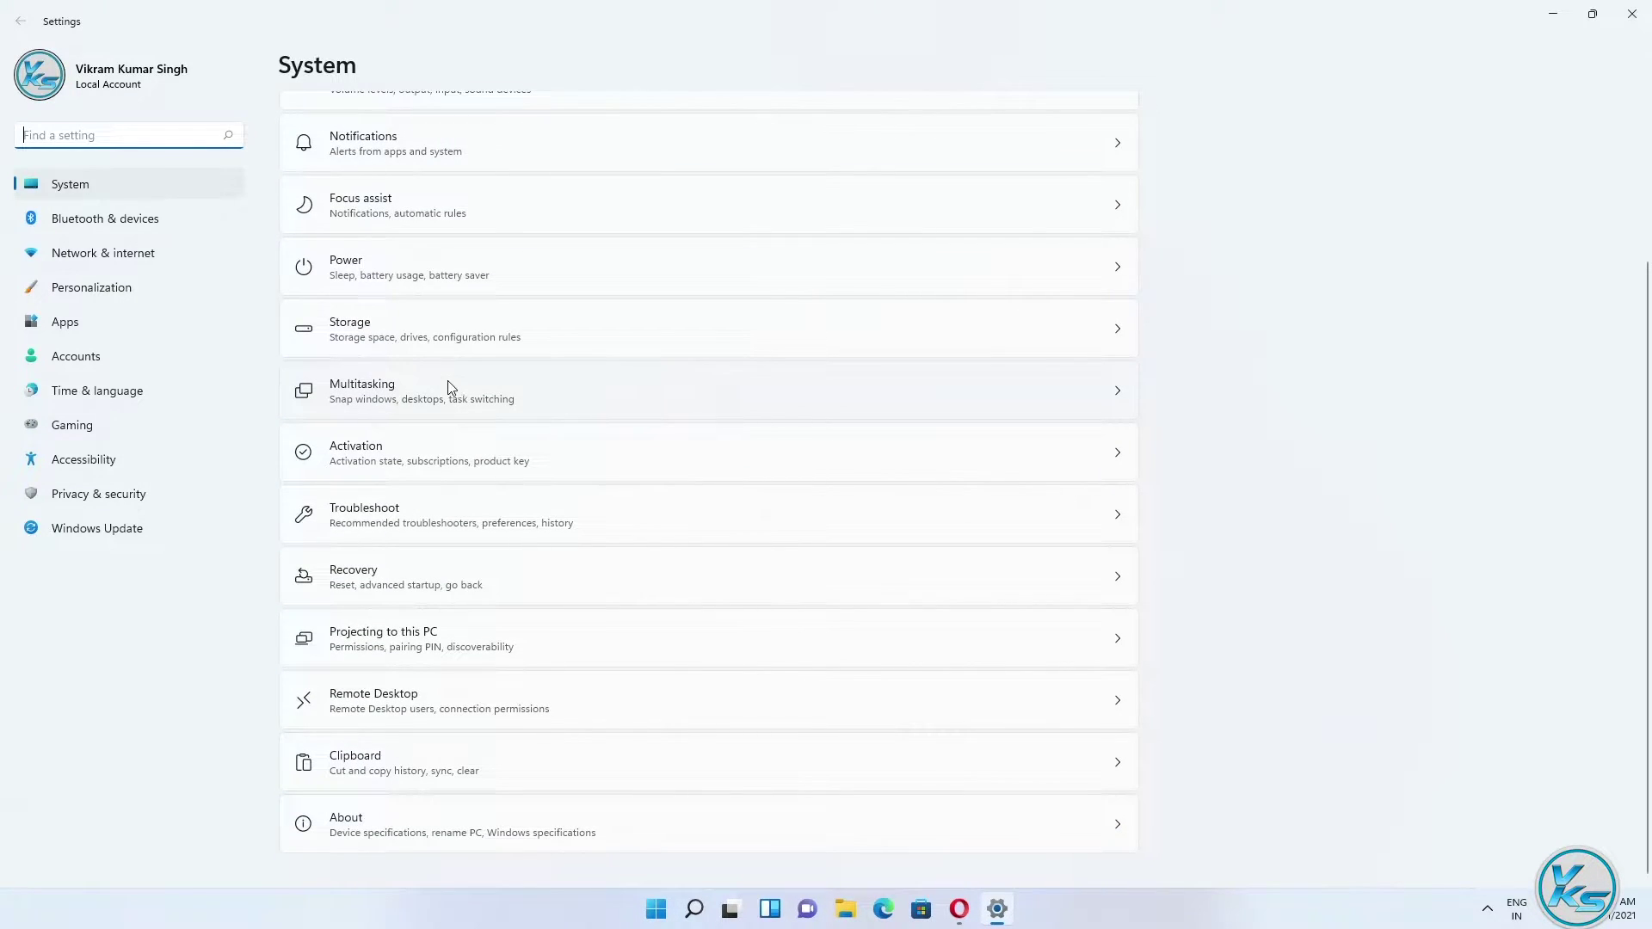
{"action": "left_click", "coordinate": [391, 522]}
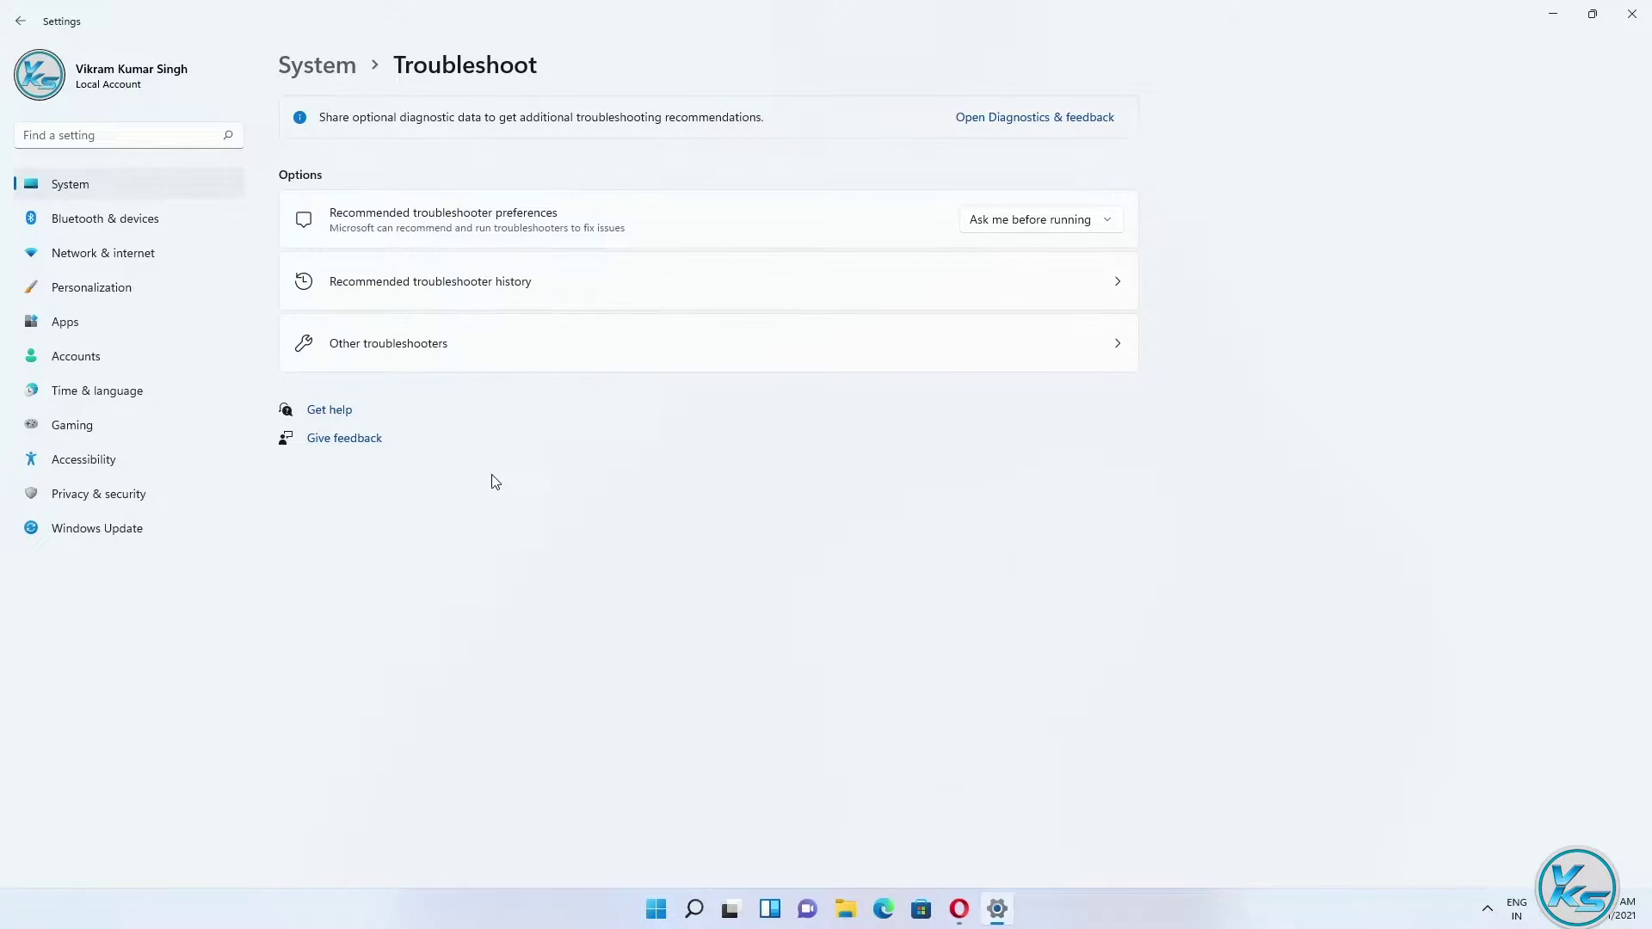
{"action": "left_click", "coordinate": [389, 348]}
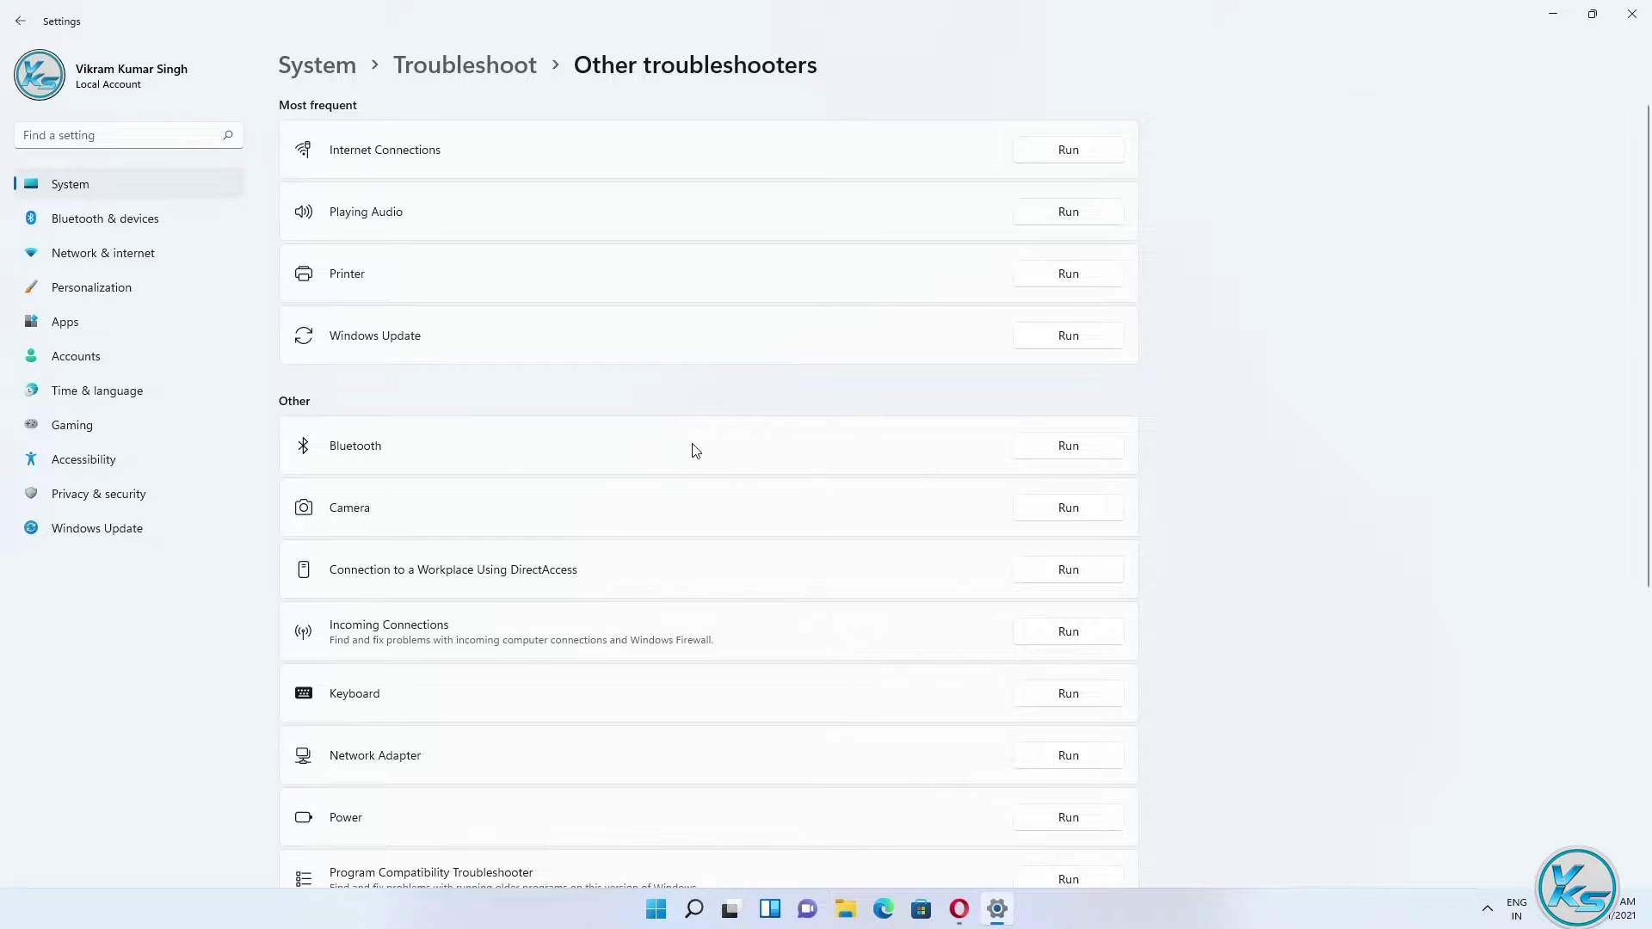
{"action": "left_click", "coordinate": [1069, 450]}
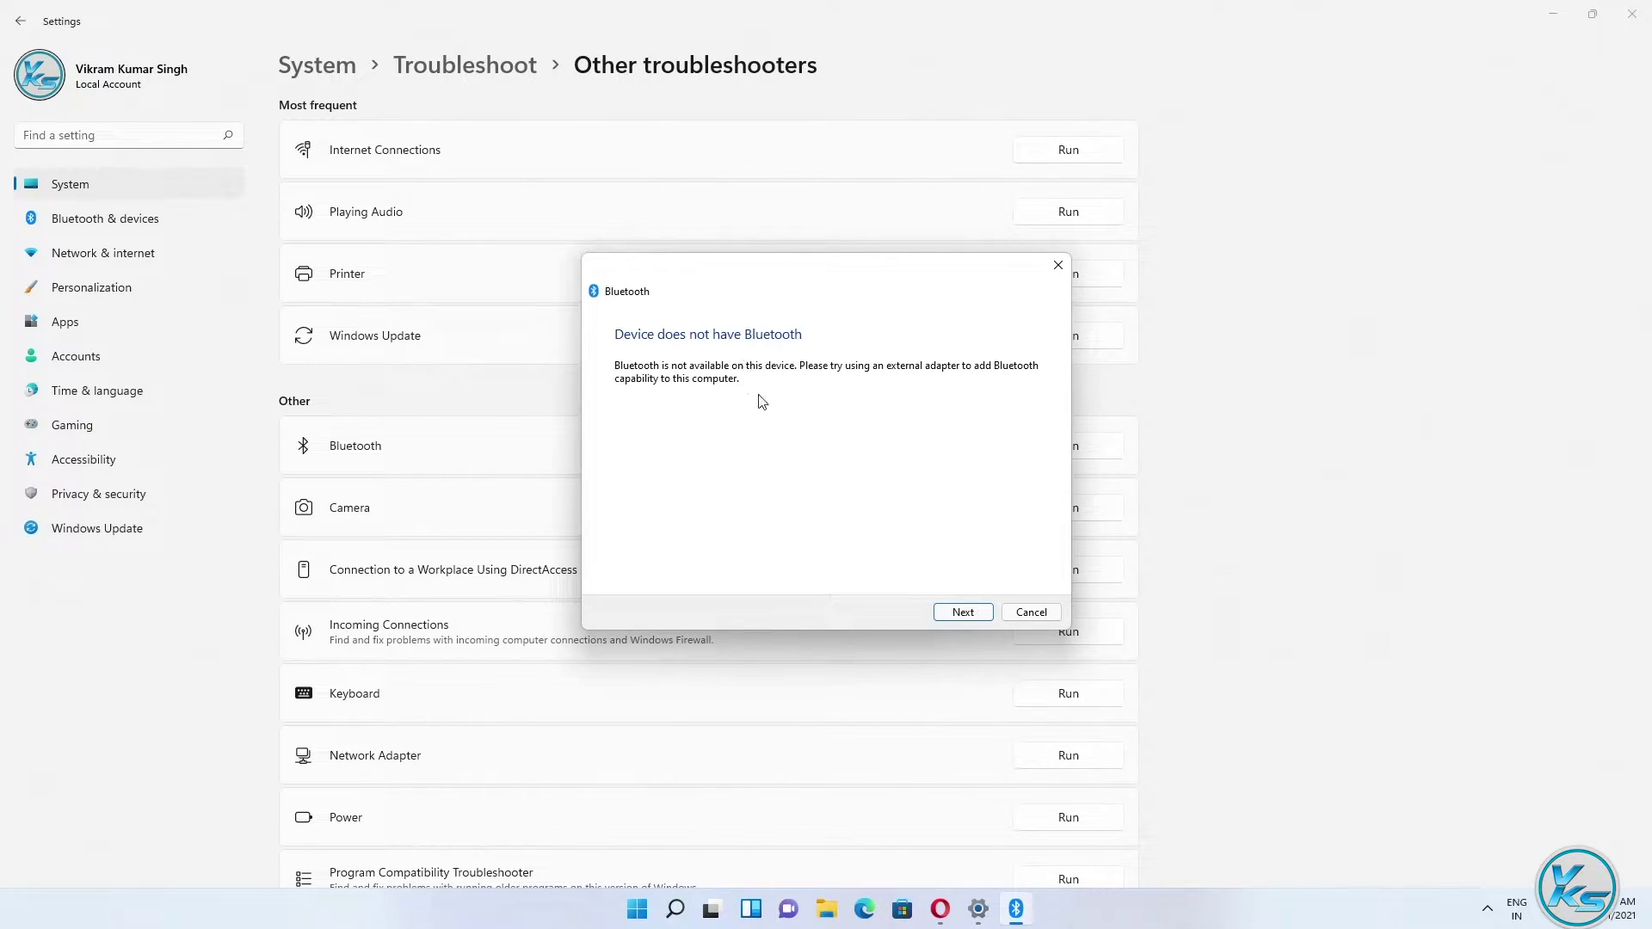
{"action": "left_click", "coordinate": [978, 616]}
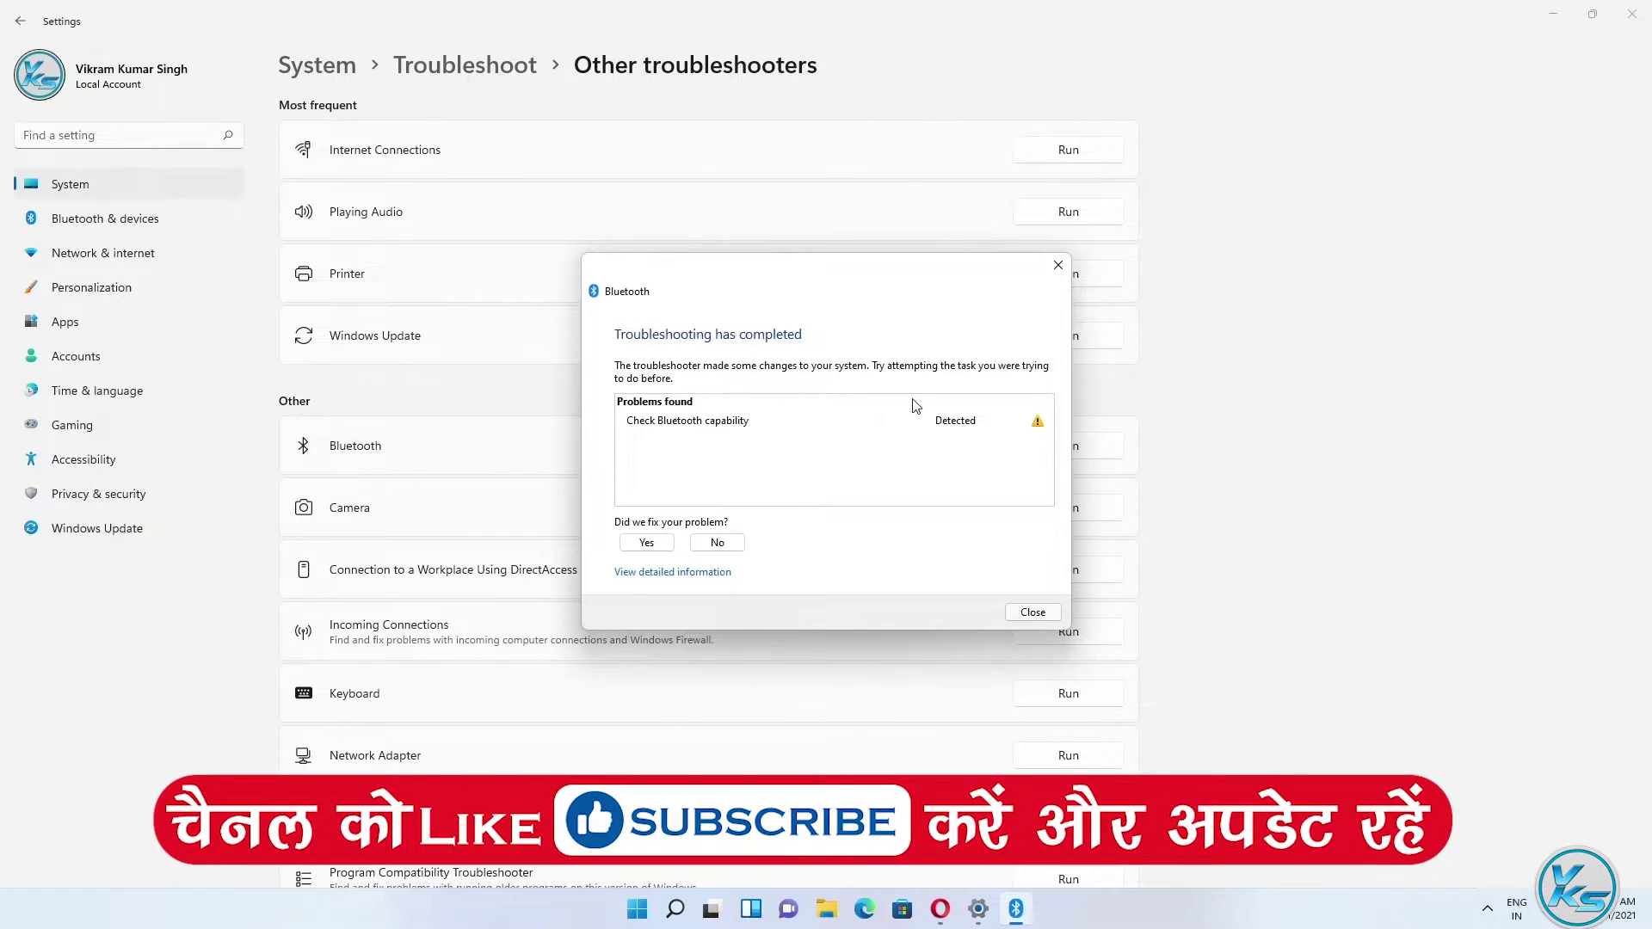
{"action": "left_click", "coordinate": [1029, 612]}
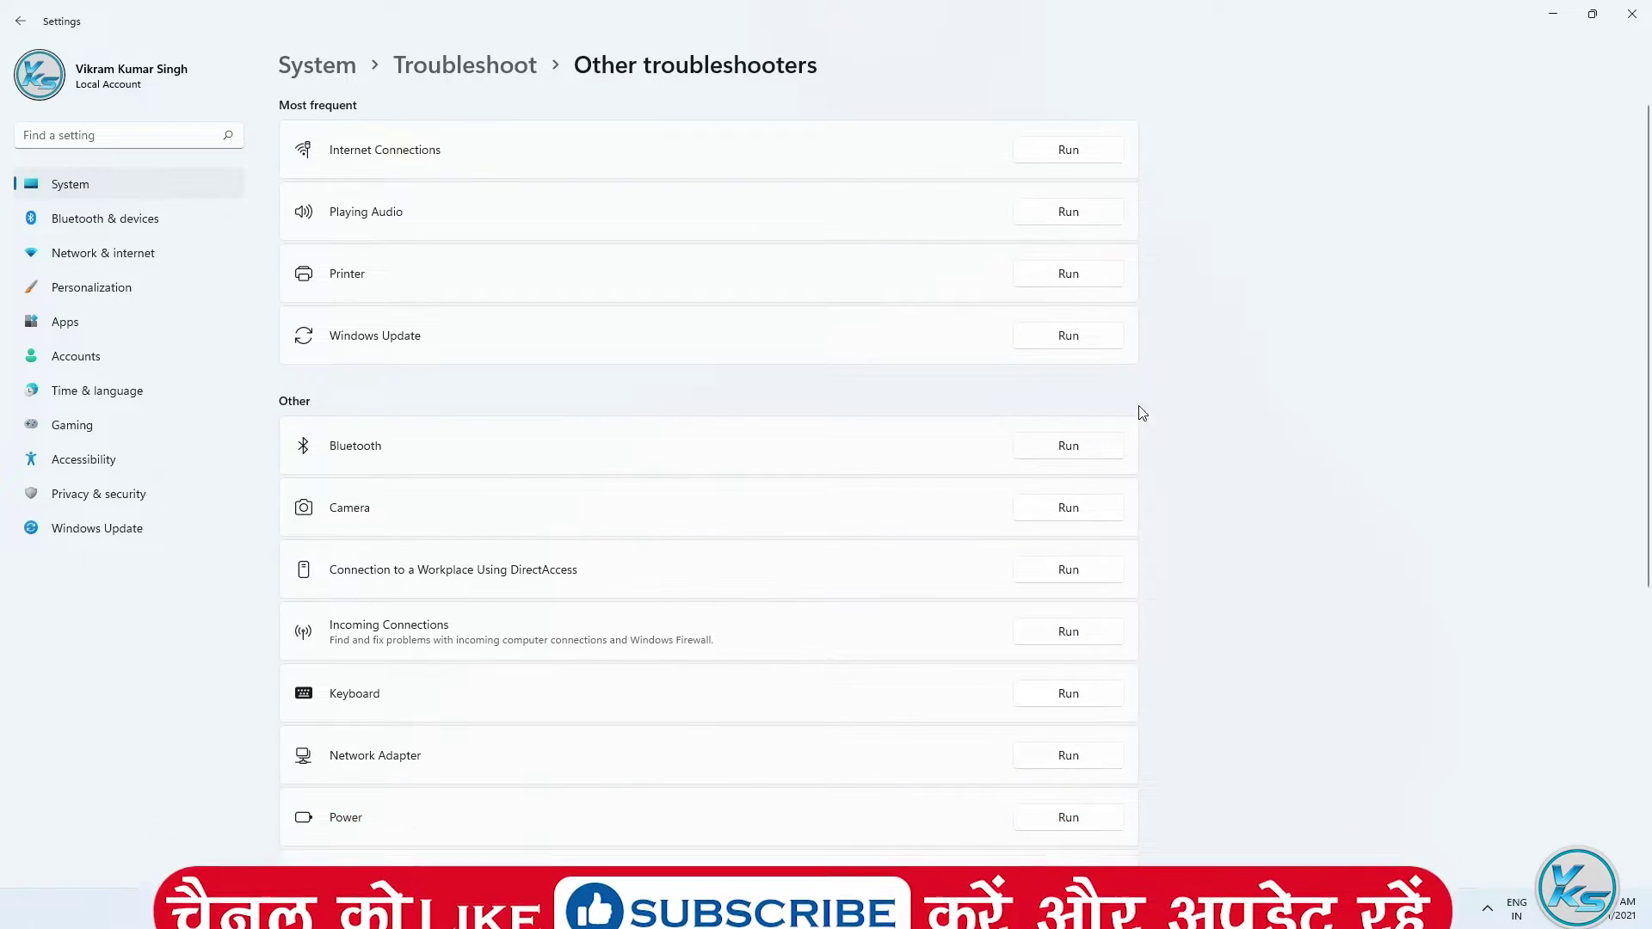
{"action": "left_click", "coordinate": [1632, 14]}
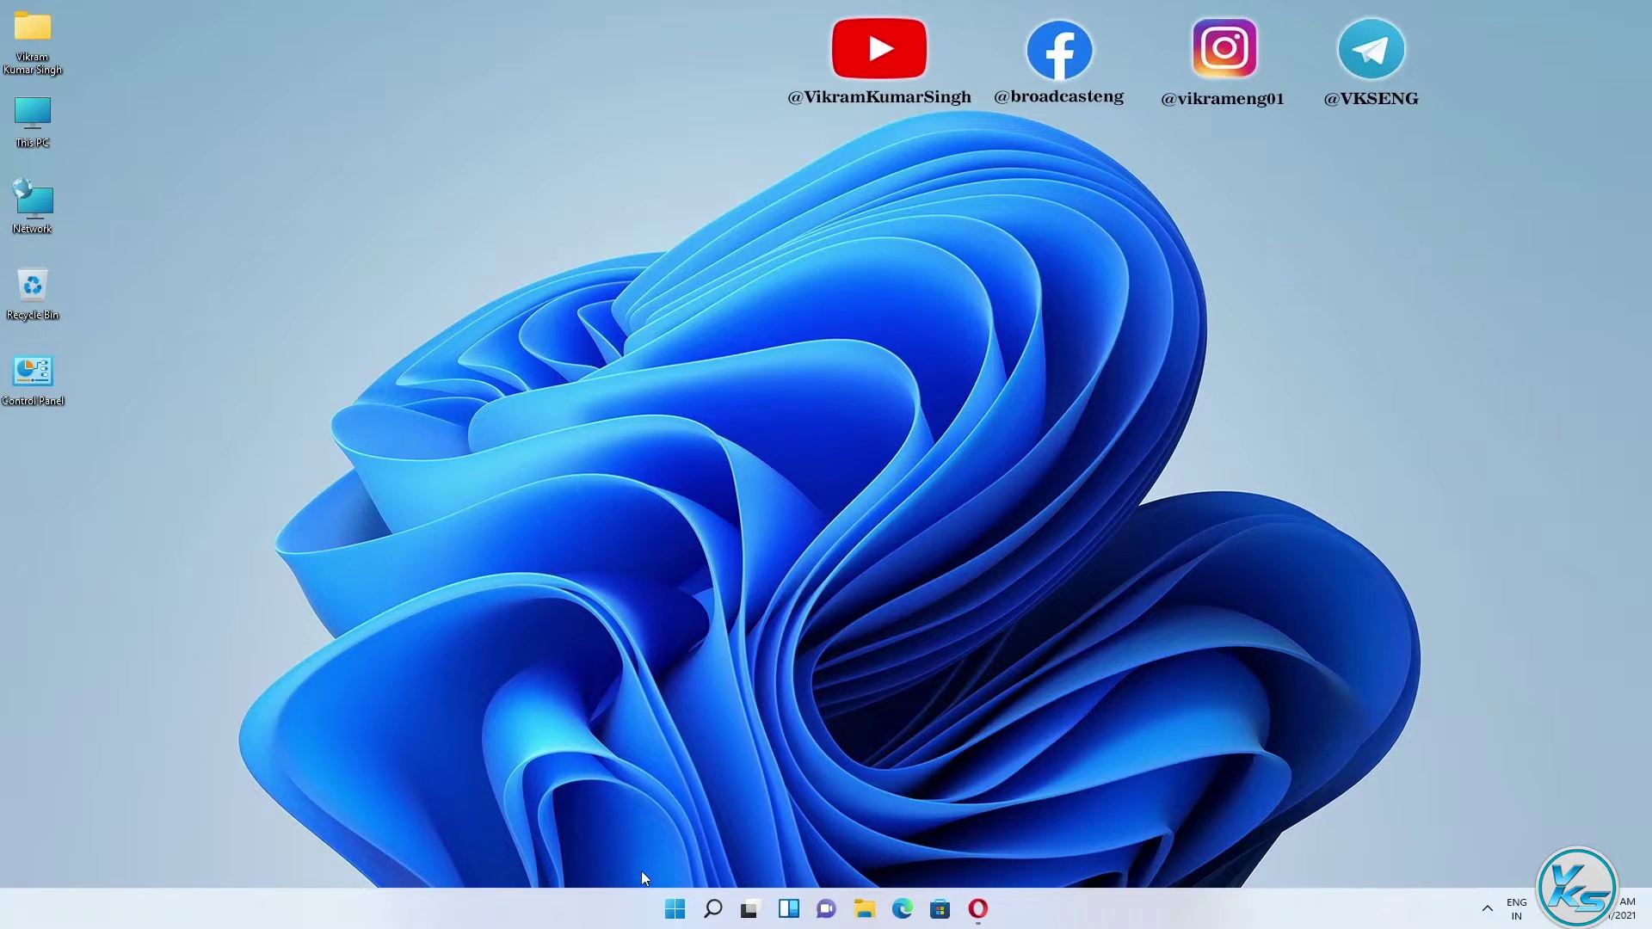
In Device Manager, bring up the available driver actions for the NVIDIA GeForce GTX 650 Ti display adapter, then close Device Manager.
{"action": "right_click", "coordinate": [669, 909]}
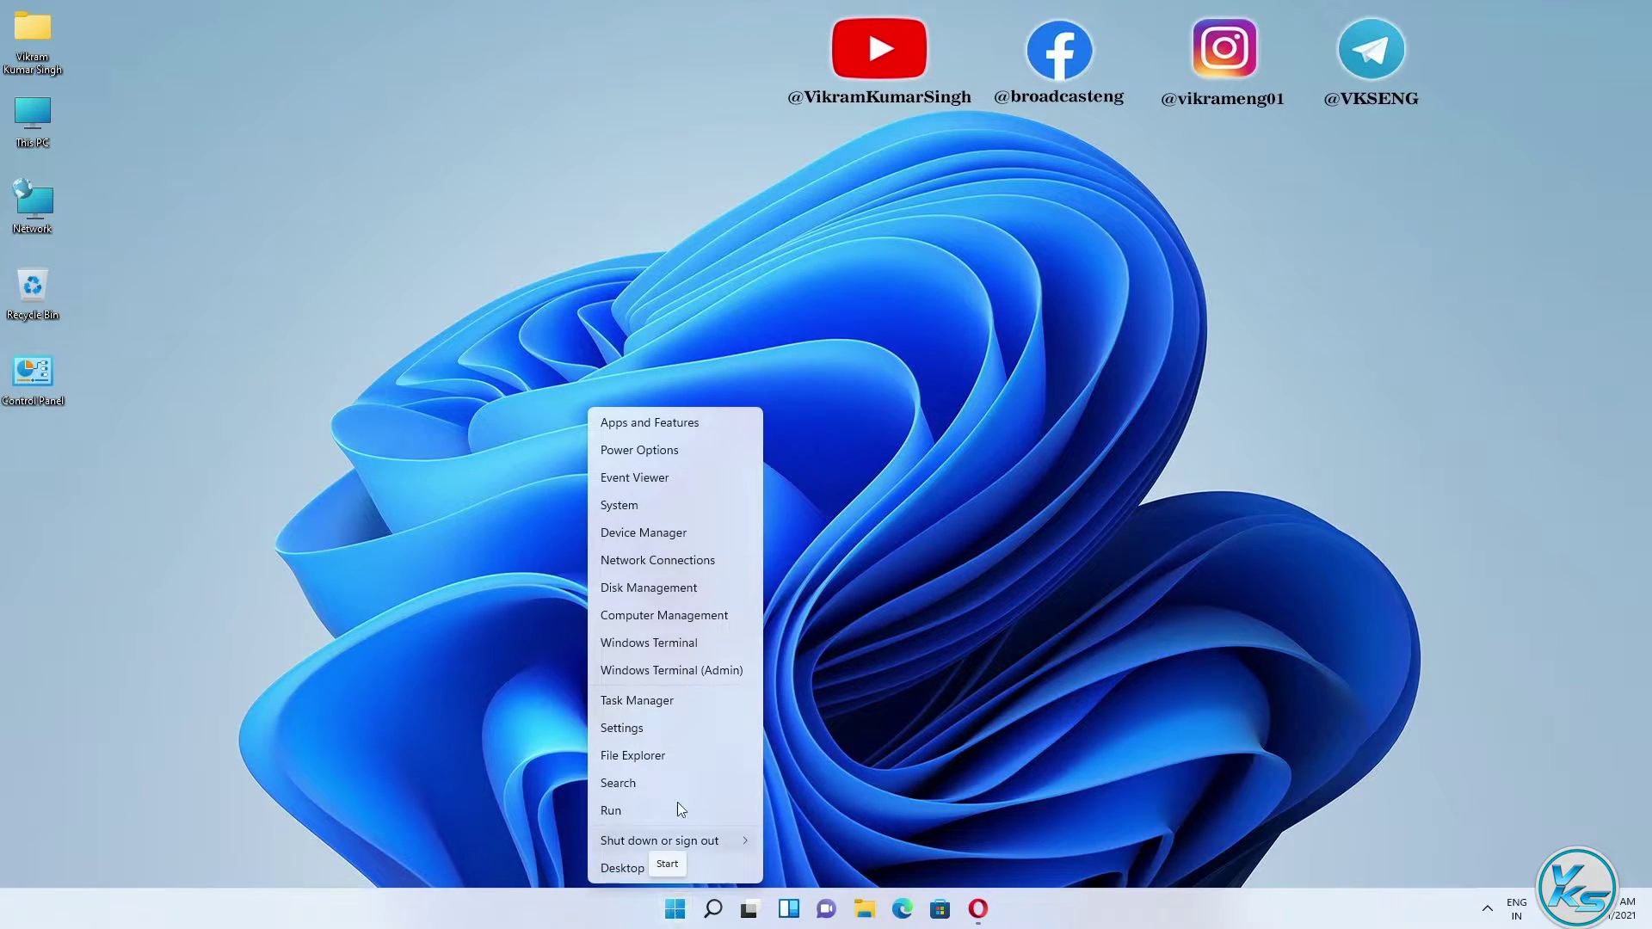
{"action": "left_click", "coordinate": [658, 539]}
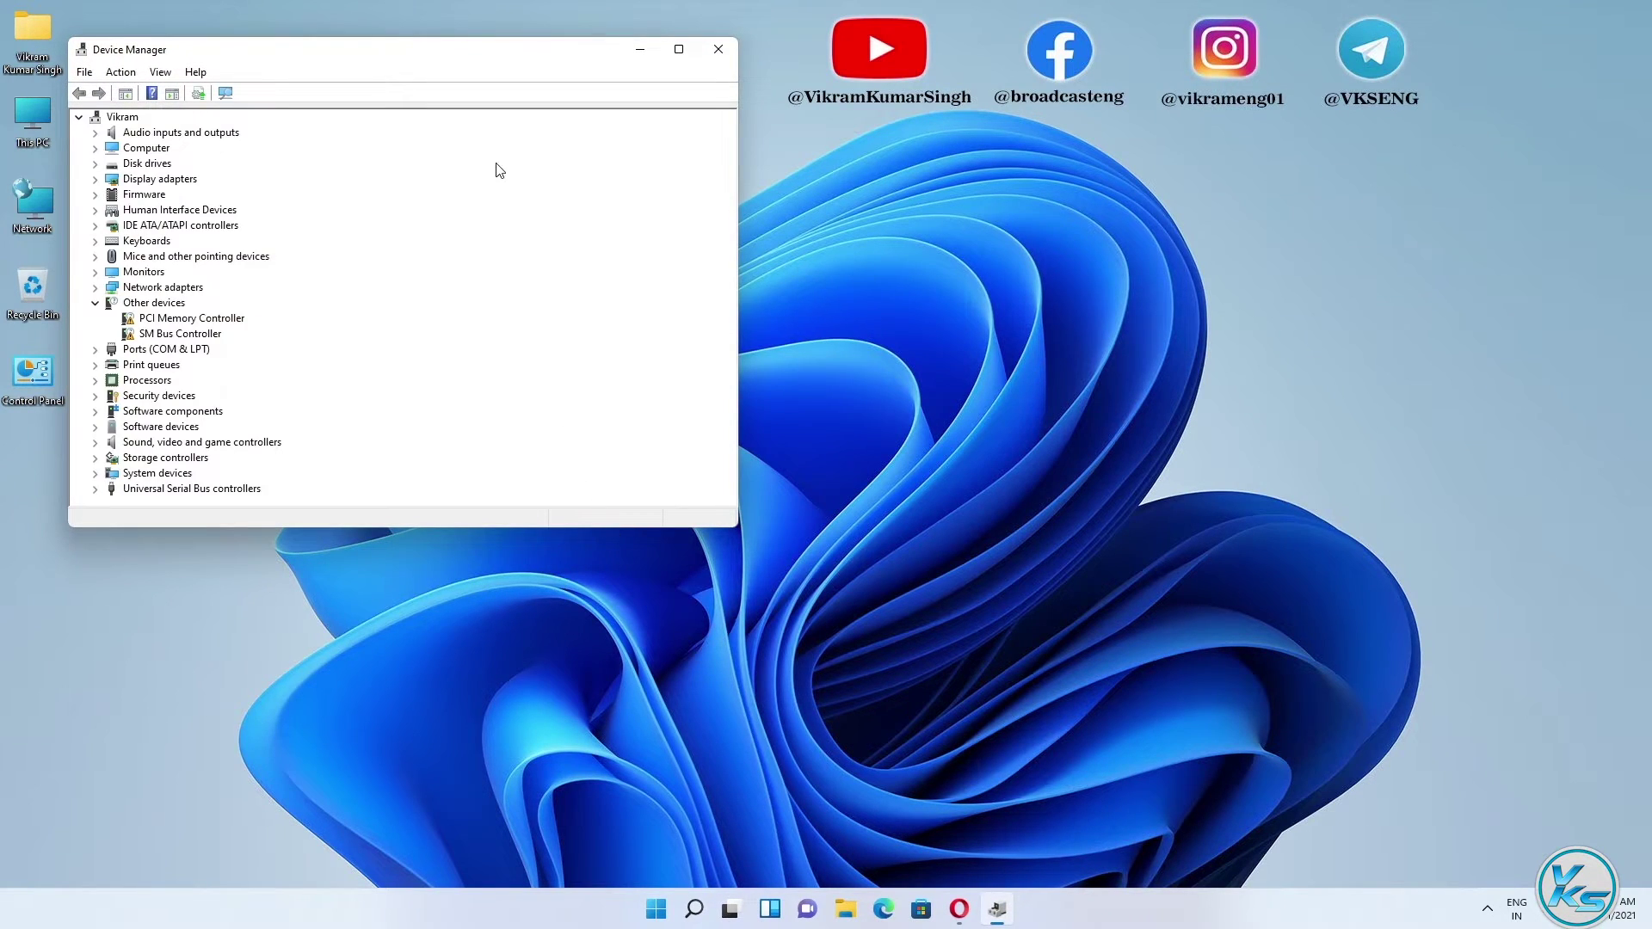
{"action": "left_click_drag", "start_coordinate": [528, 61], "coordinate": [790, 169]}
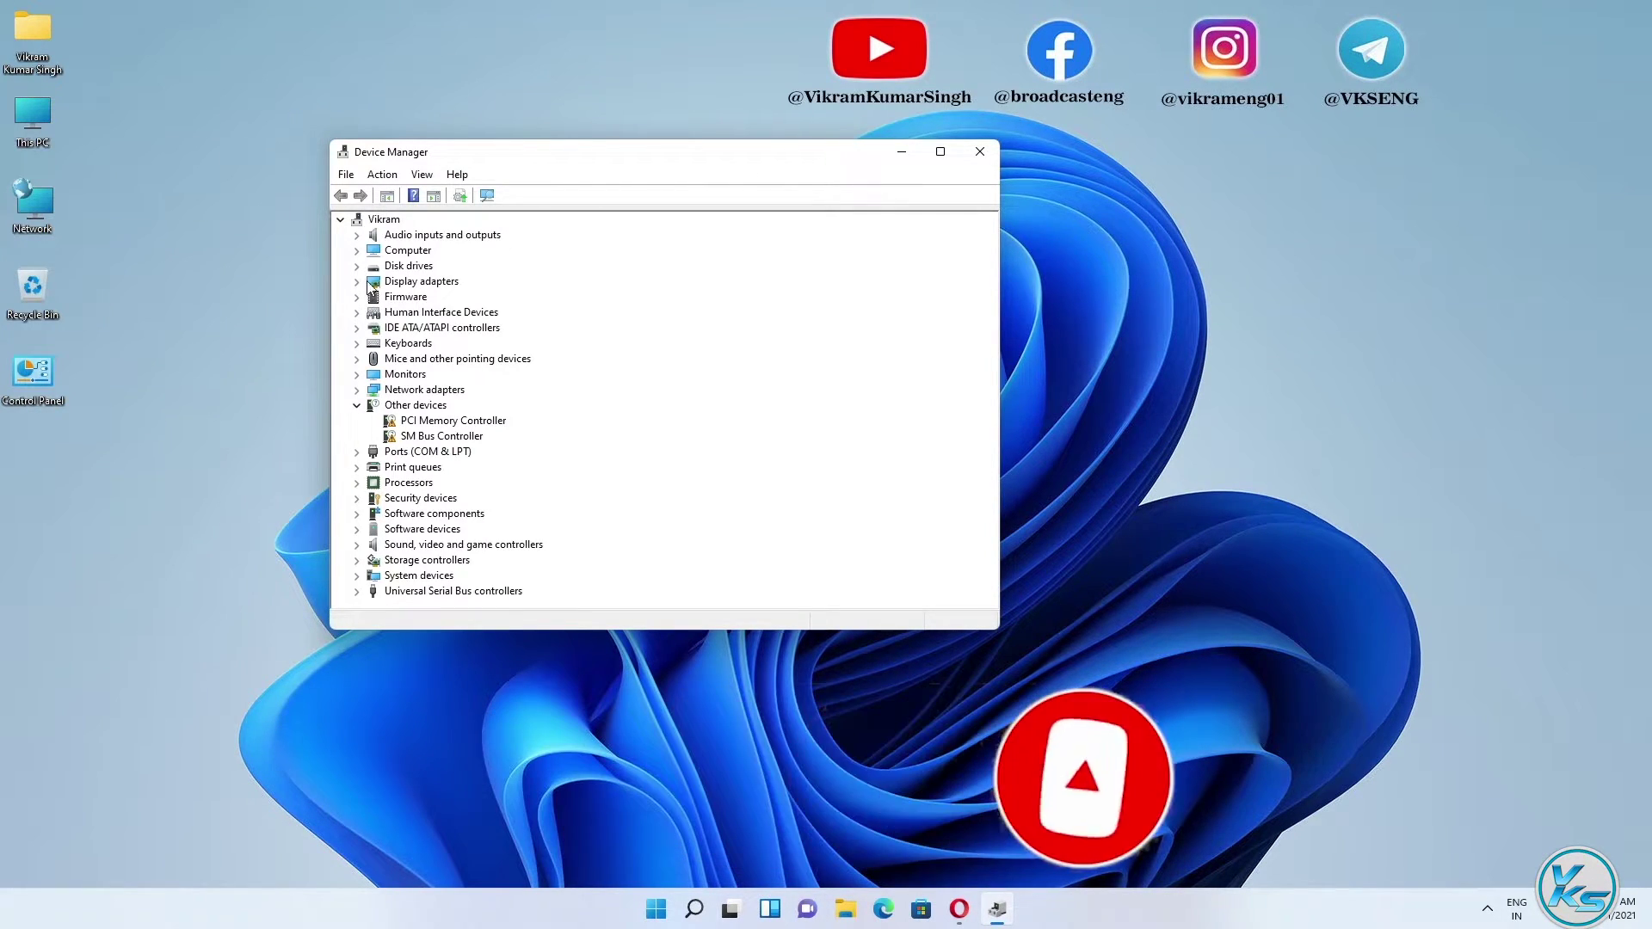
{"action": "left_click", "coordinate": [361, 282]}
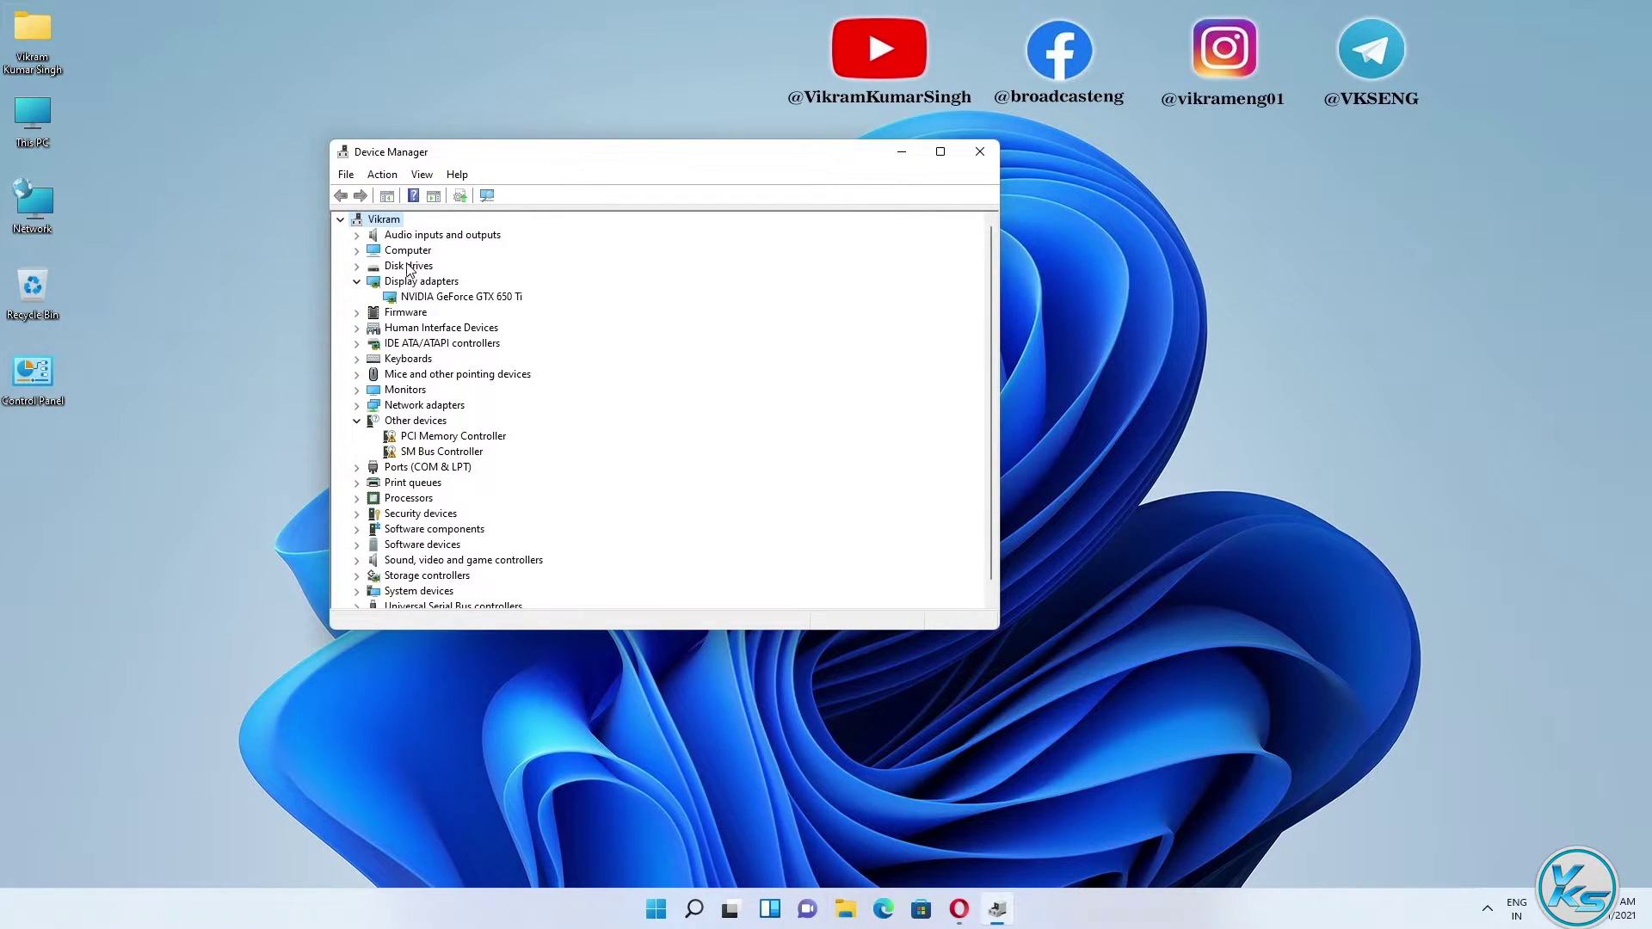
{"action": "right_click", "coordinate": [445, 298]}
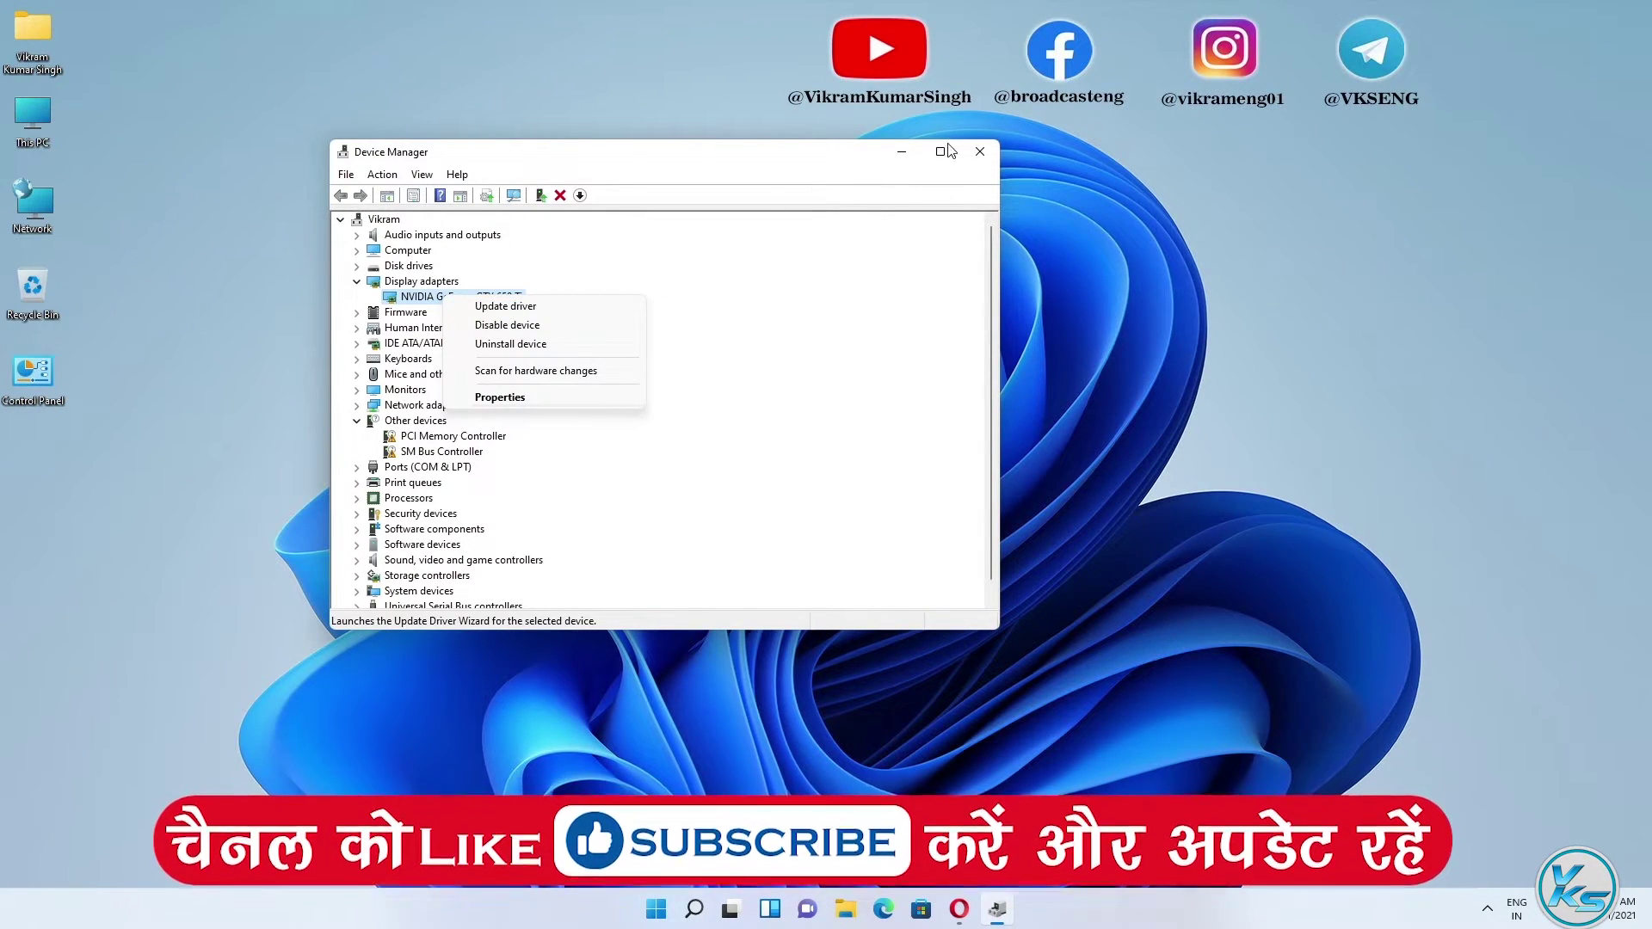
{"action": "left_click", "coordinate": [977, 152]}
{"action": "left_click", "coordinate": [978, 152]}
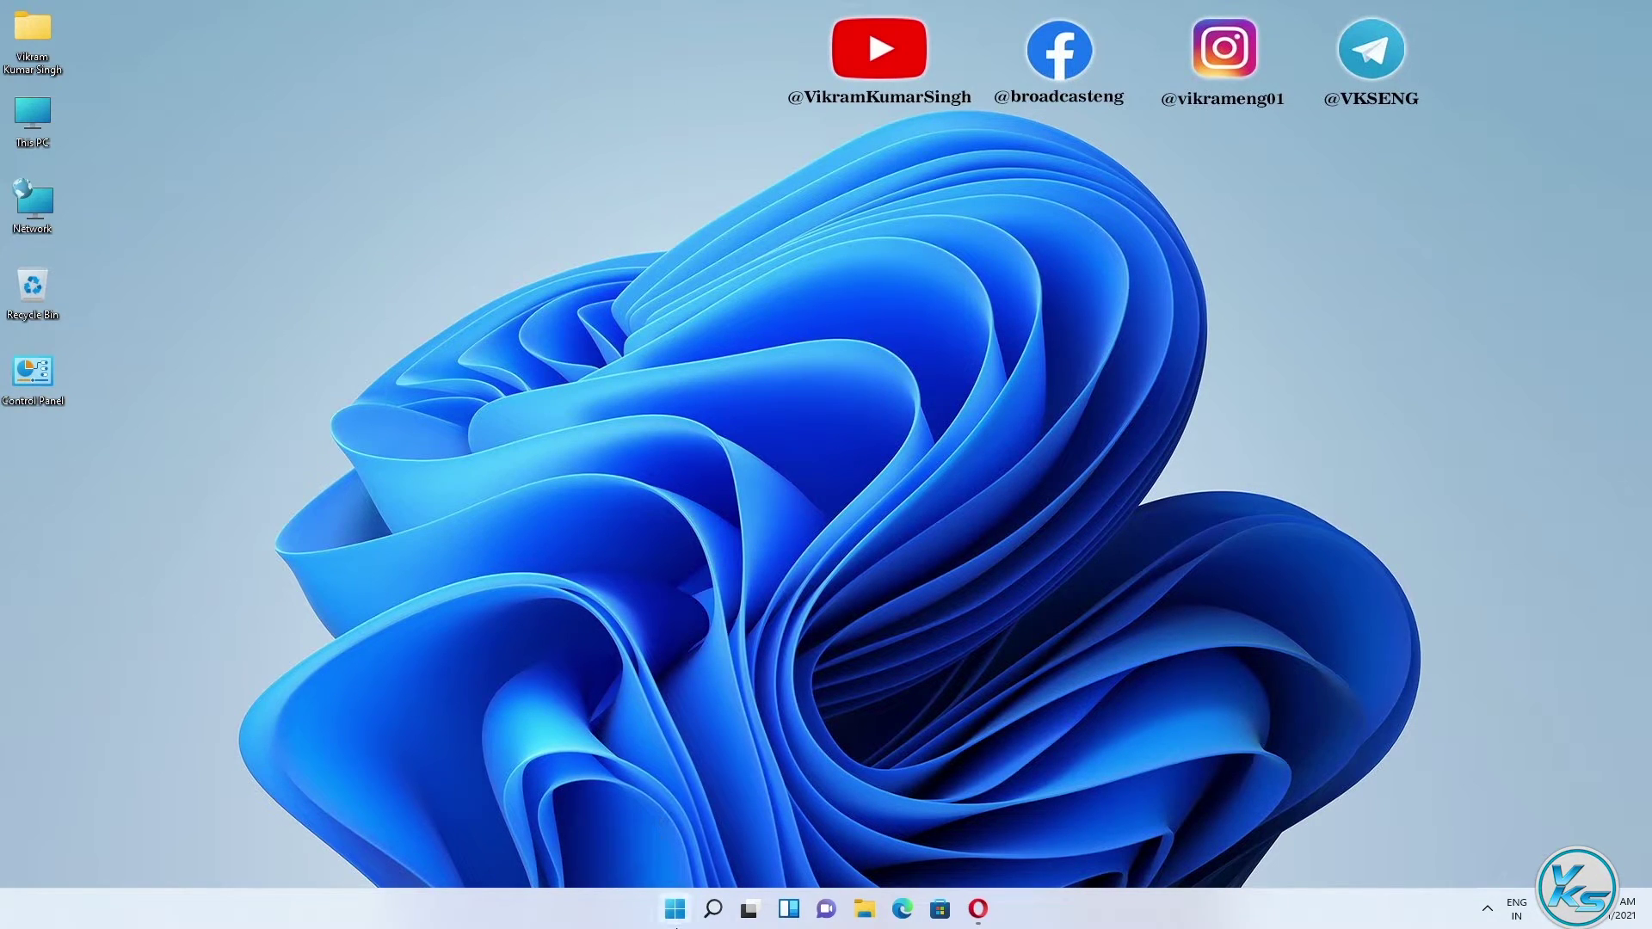
In the Bluetooth & devices settings, review the kinds of device that can be added, then close Settings without adding one.
{"action": "right_click", "coordinate": [677, 920]}
{"action": "left_click", "coordinate": [621, 728]}
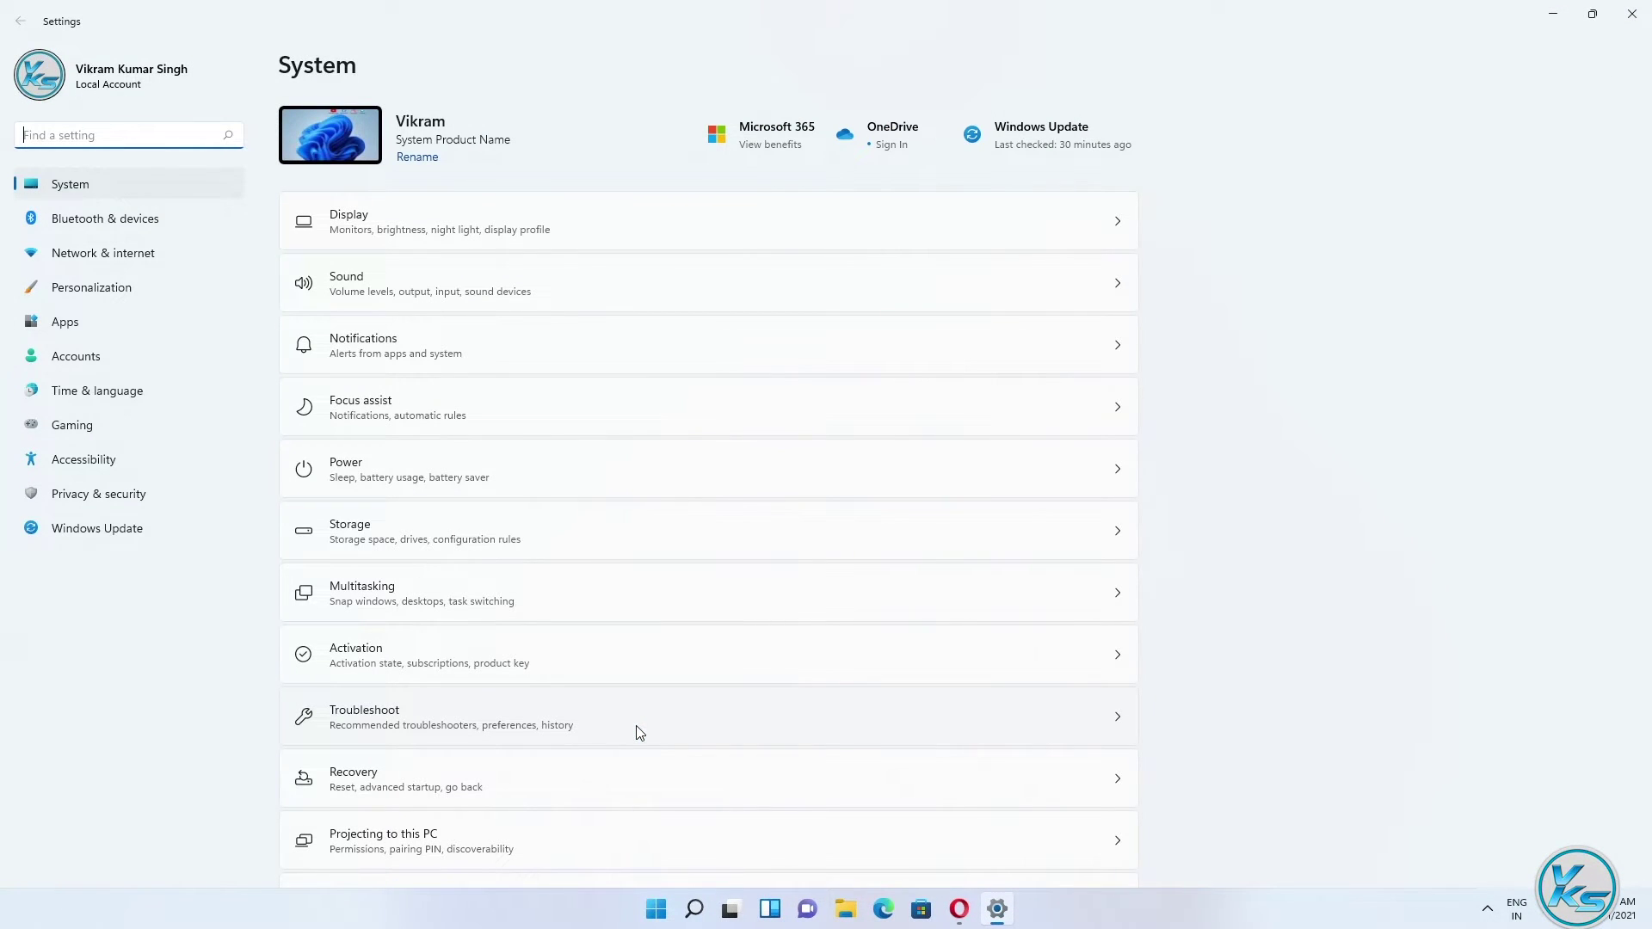
{"action": "left_click", "coordinate": [142, 225]}
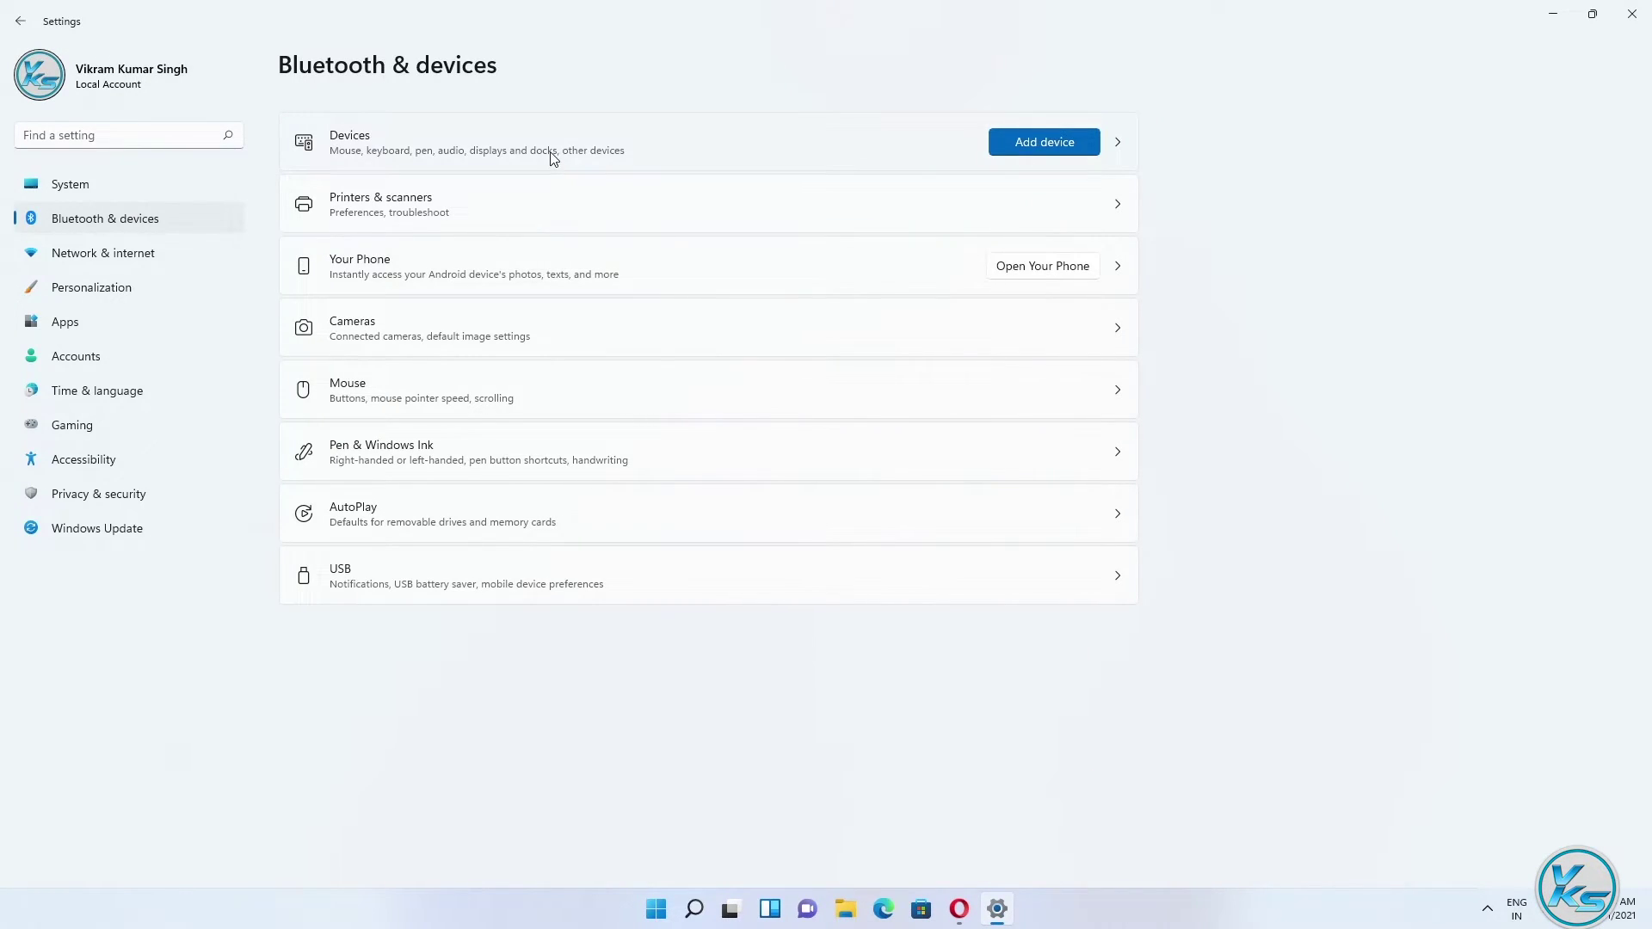
{"action": "left_click", "coordinate": [1038, 147]}
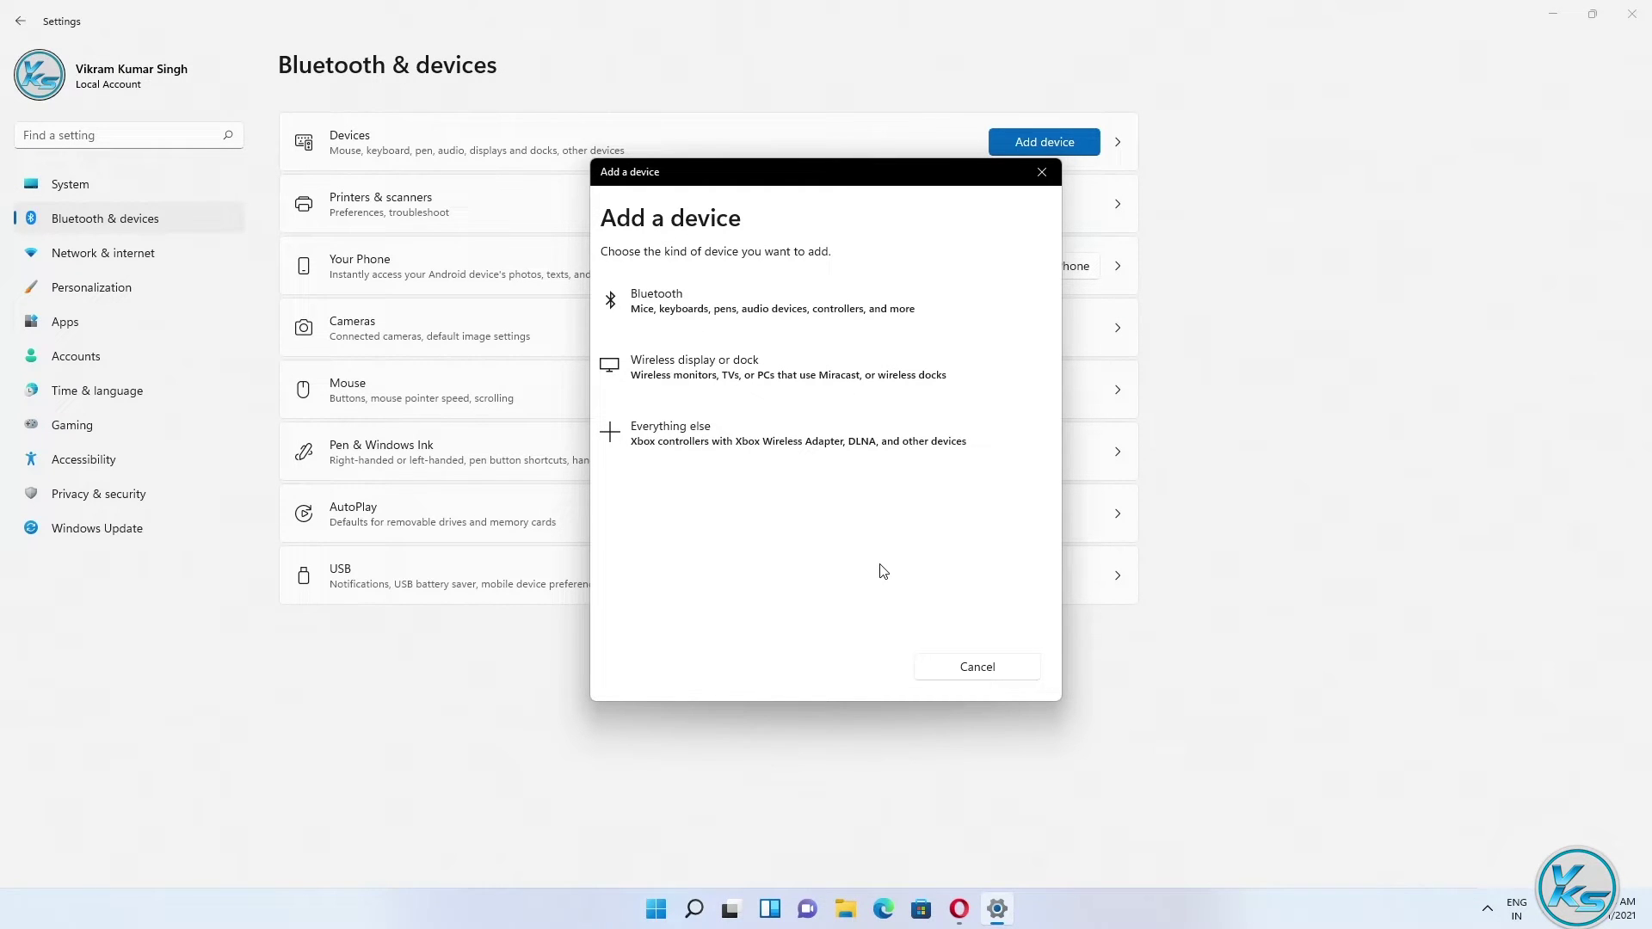
{"action": "left_click", "coordinate": [967, 673]}
{"action": "left_click", "coordinate": [1640, 13]}
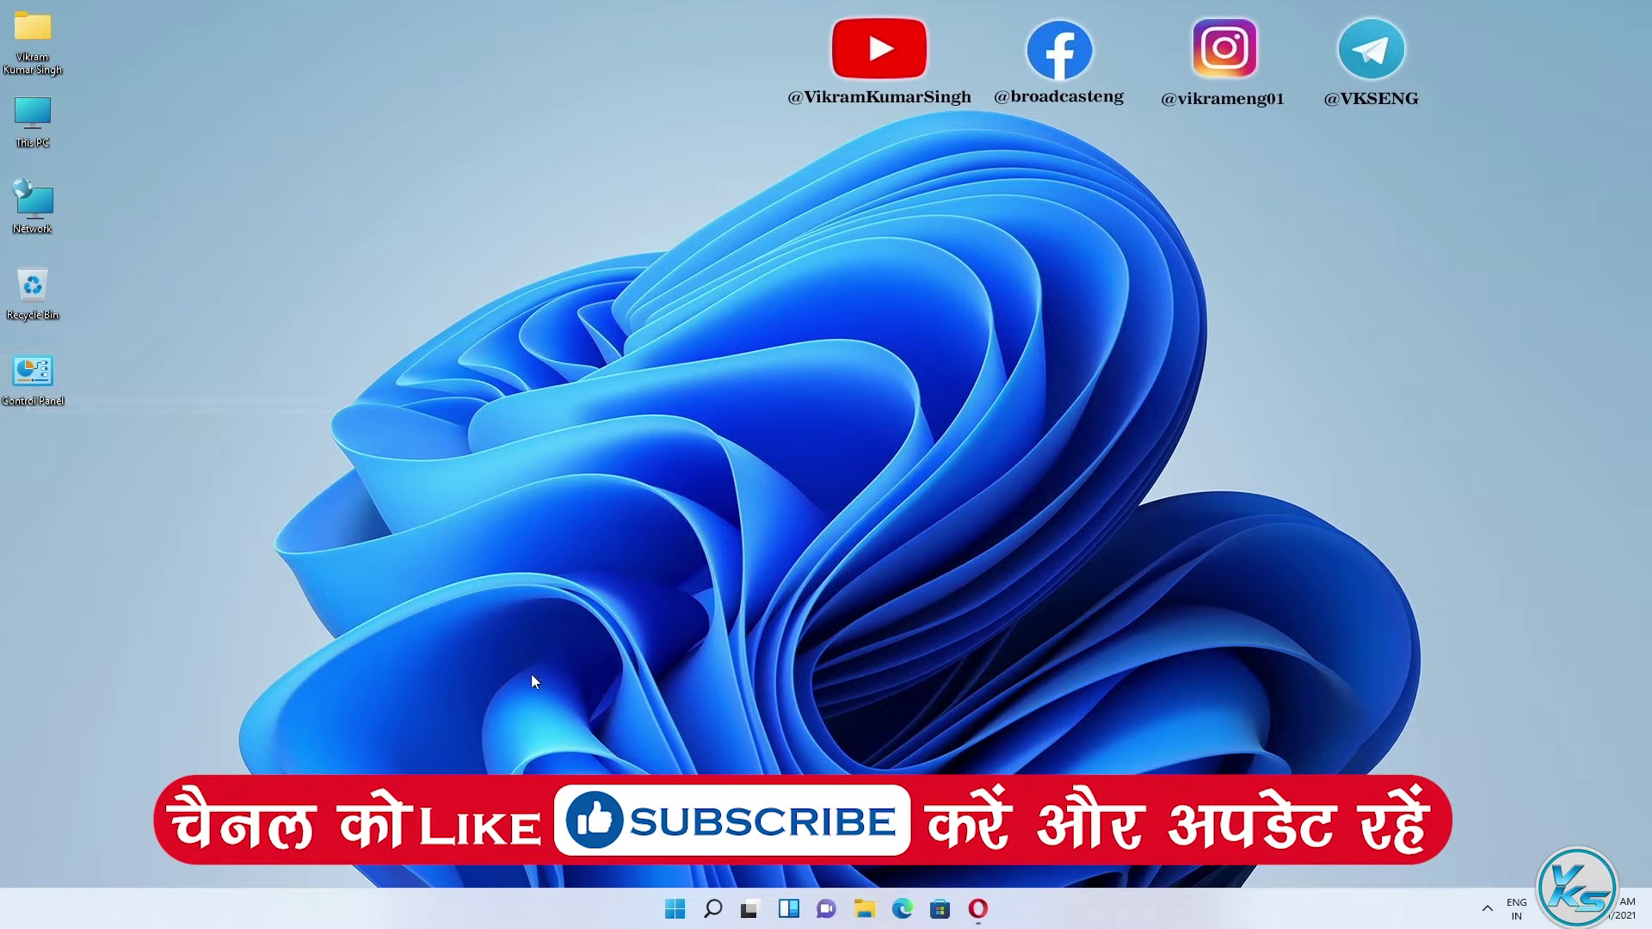
Open Control Panel and set it to view by Category.
{"action": "left_click", "coordinate": [711, 909]}
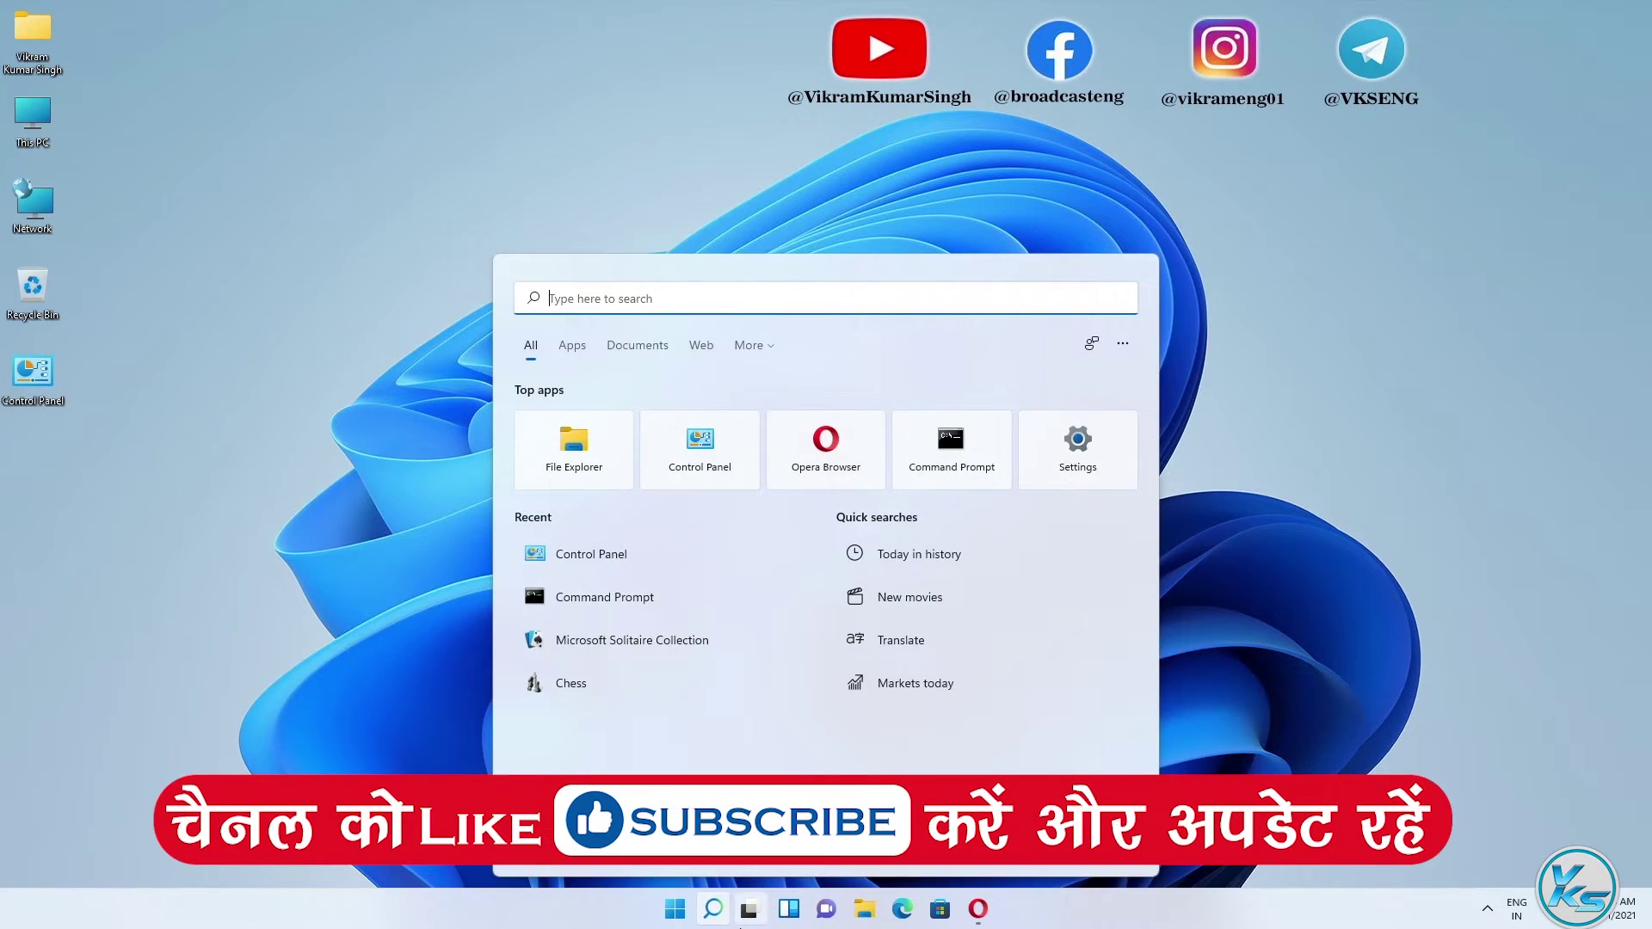
{"action": "type", "text": "co"}
{"action": "key", "text": "Return"}
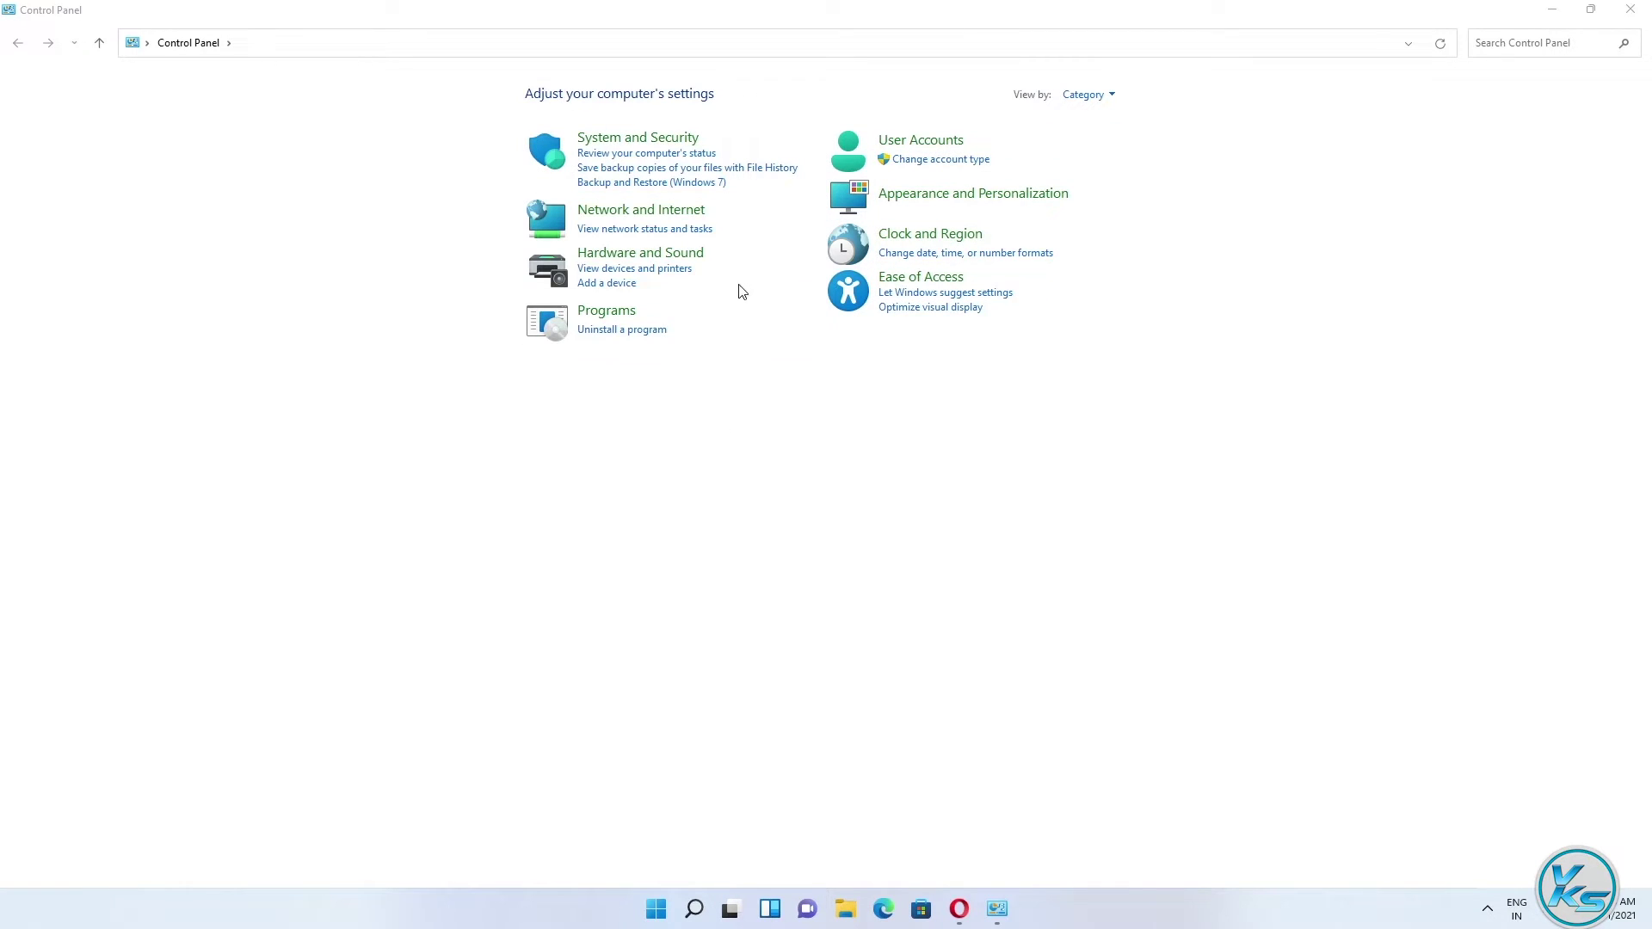
{"action": "left_click", "coordinate": [1088, 97]}
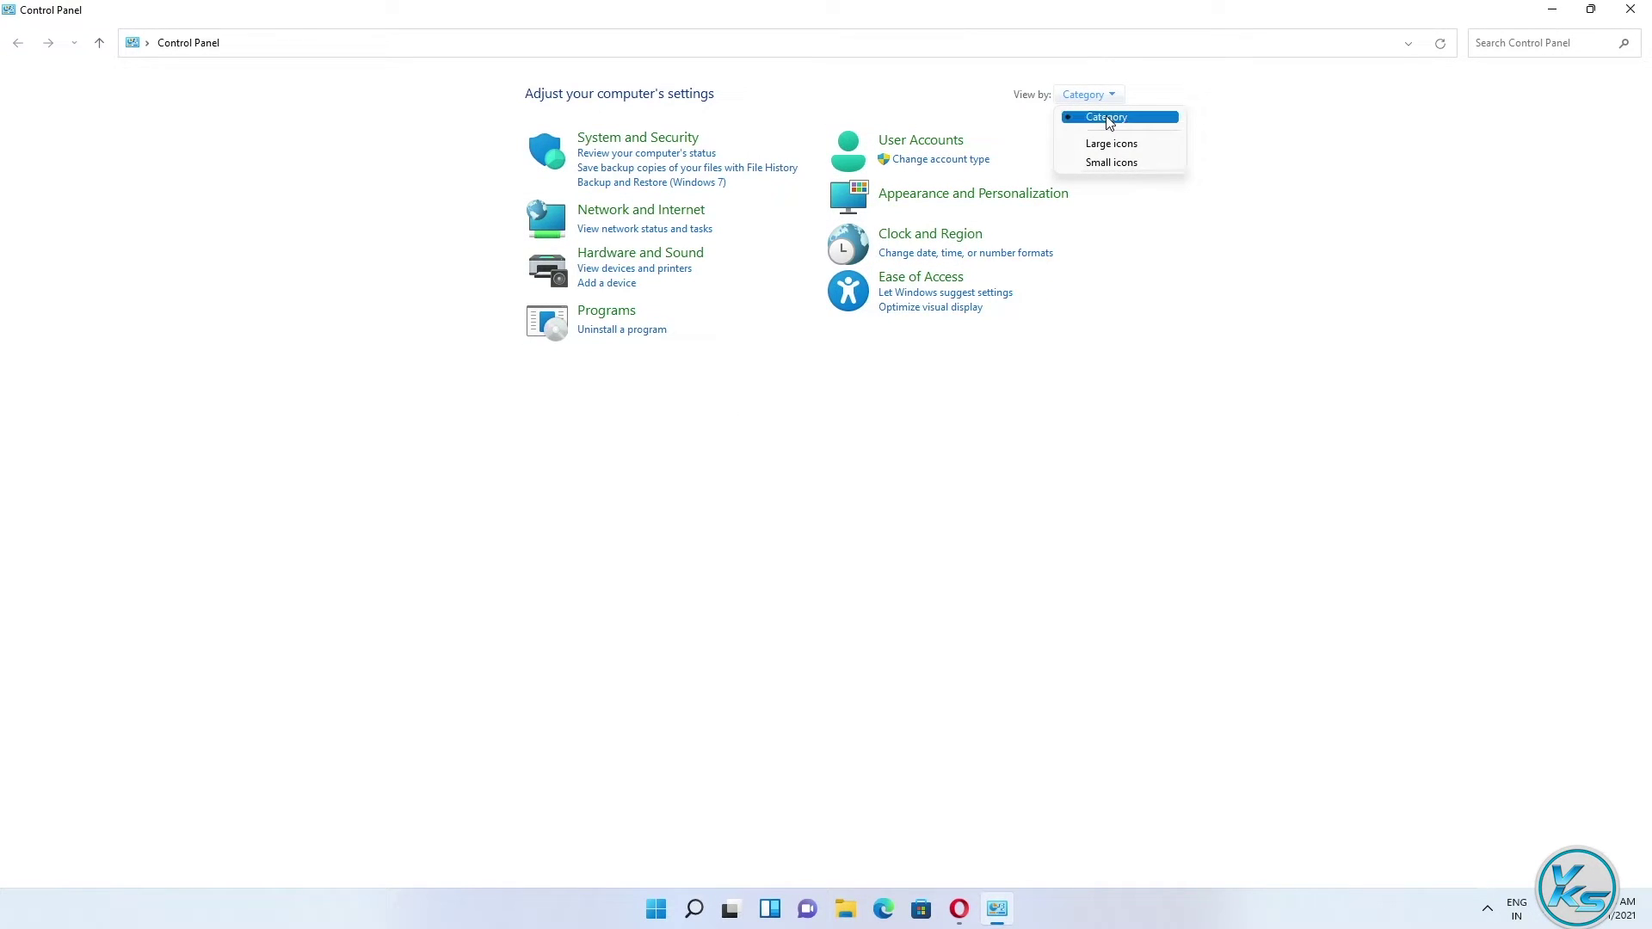
{"action": "left_click", "coordinate": [1107, 120]}
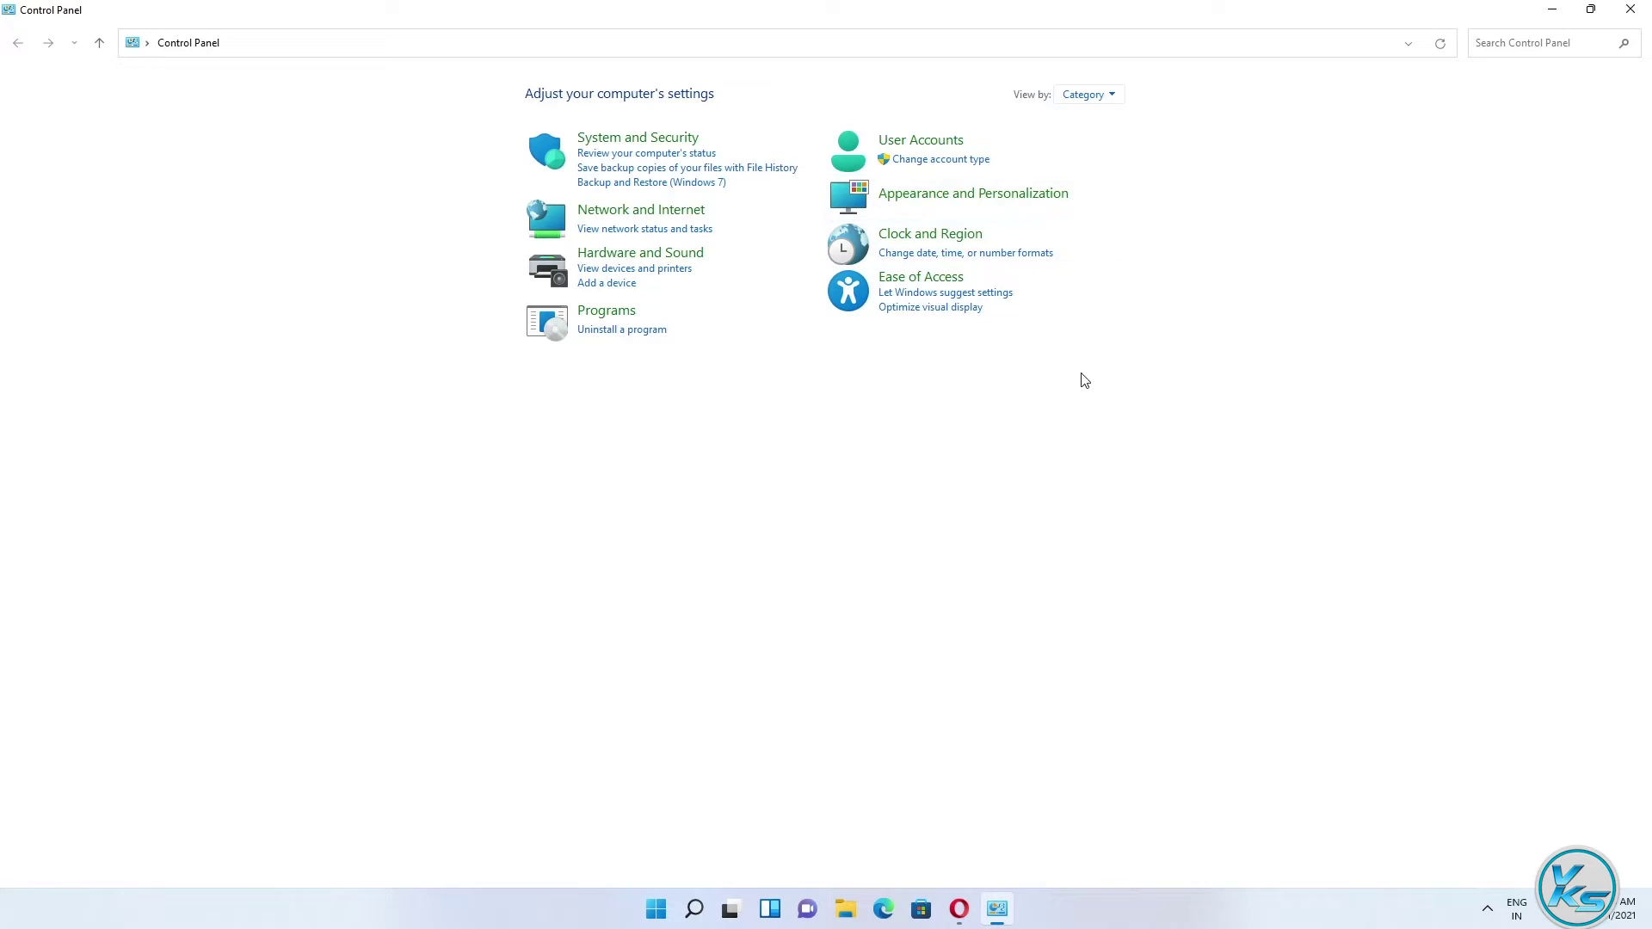
Open the advanced sharing settings of the Network and Sharing Center under Network and Internet.
{"action": "left_click", "coordinate": [603, 216]}
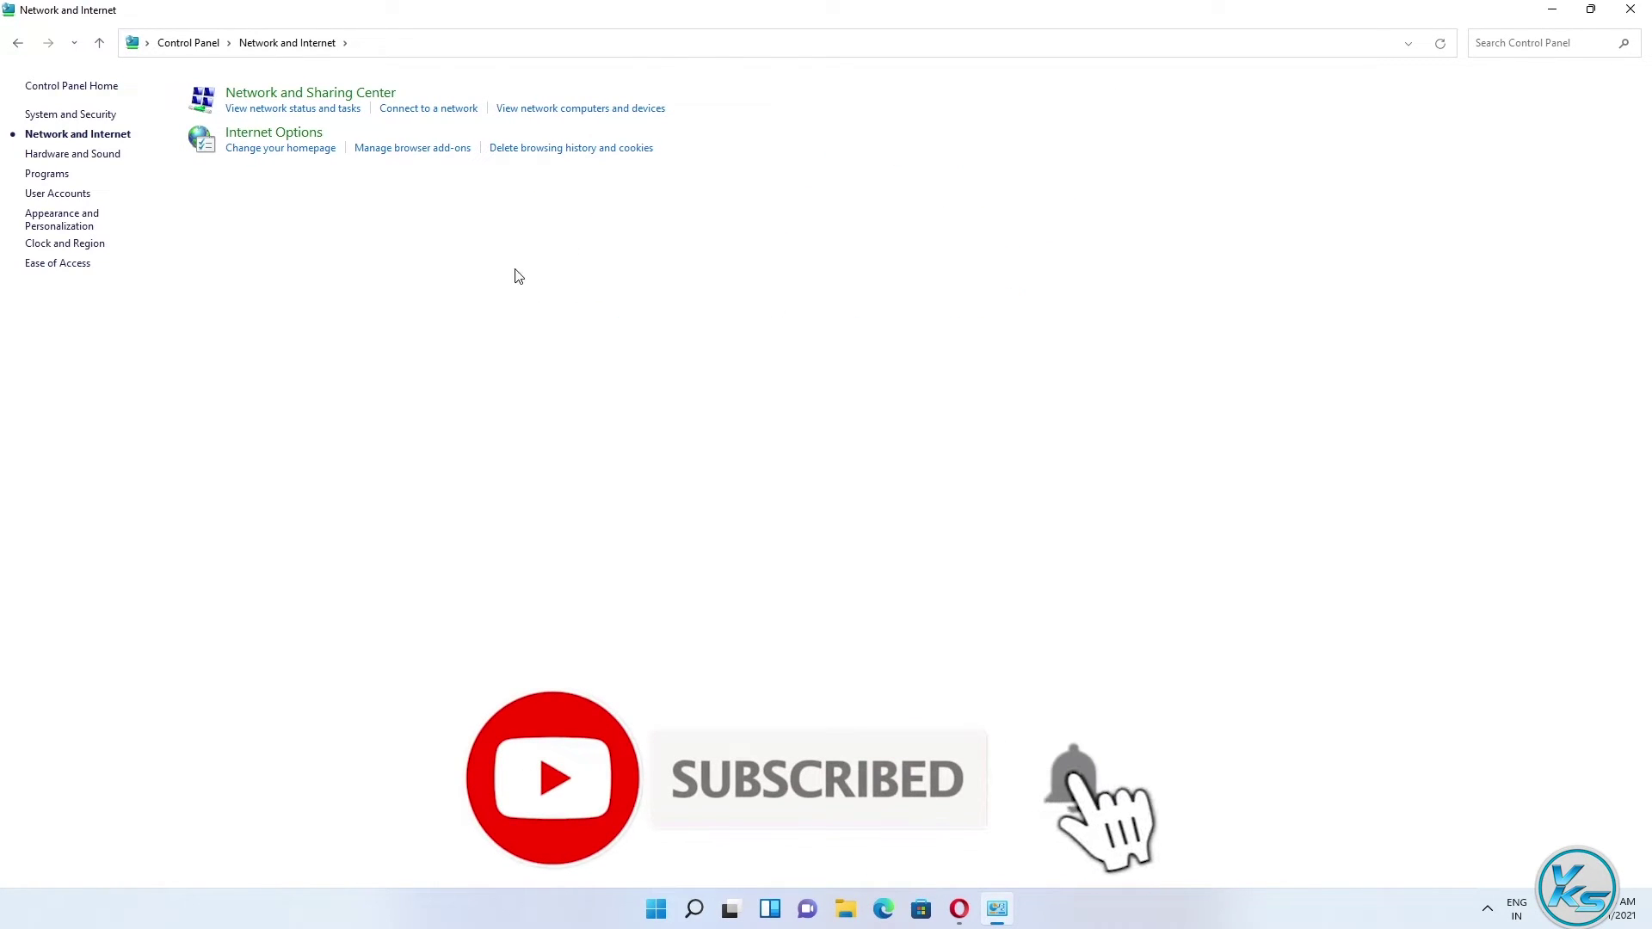
{"action": "left_click", "coordinate": [273, 96]}
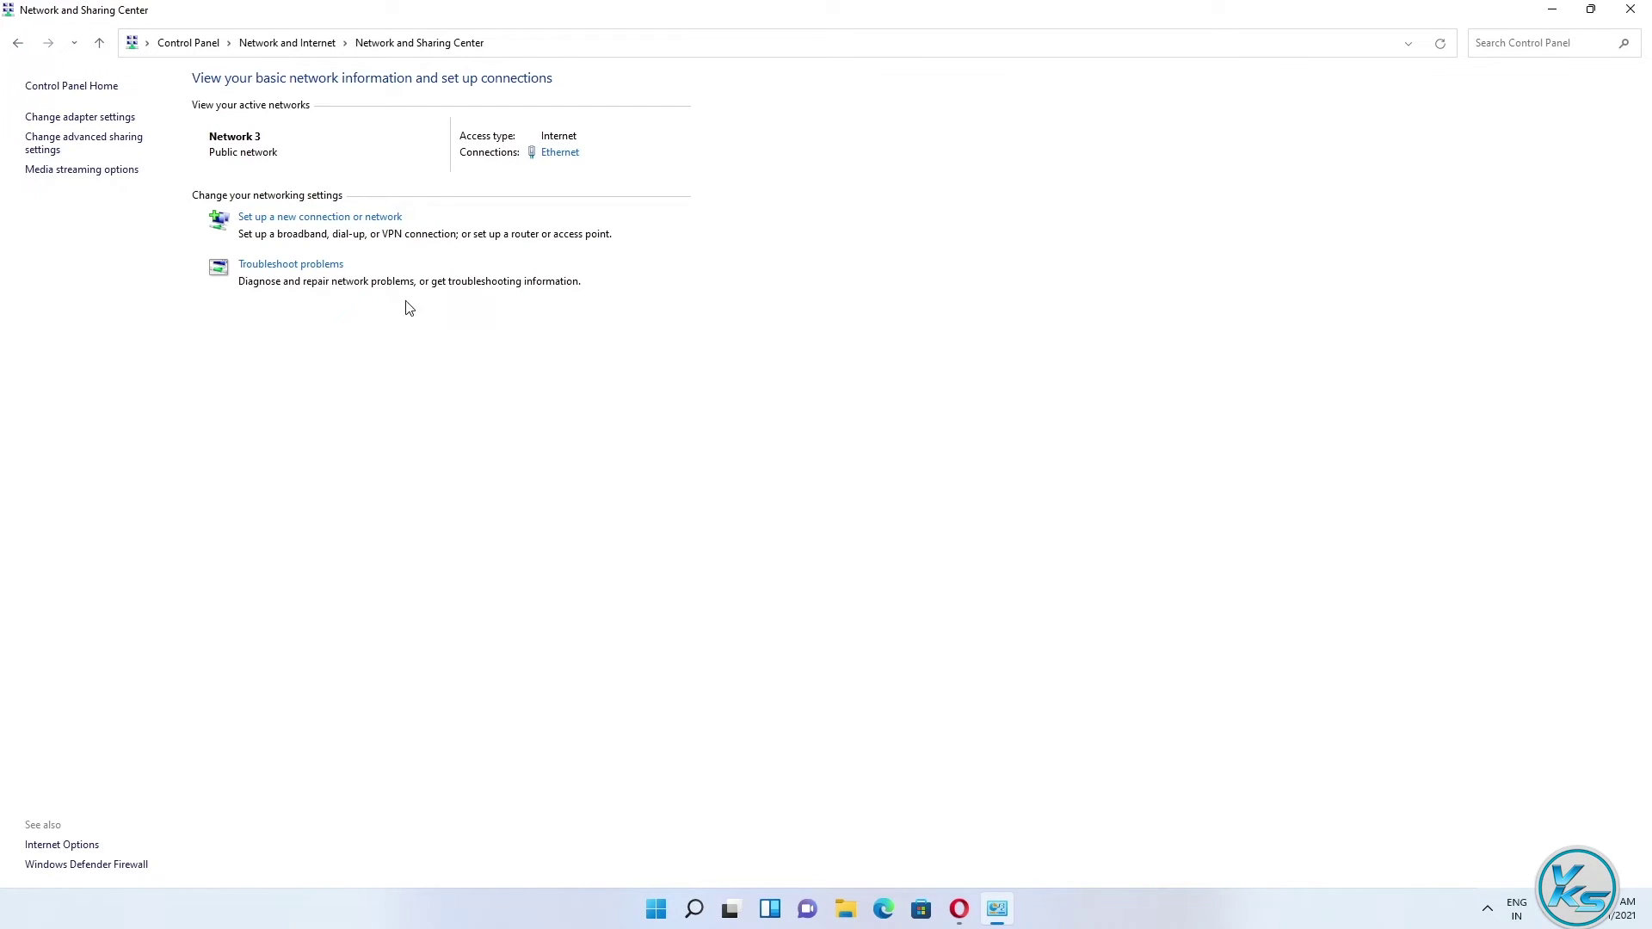
{"action": "left_click", "coordinate": [111, 146]}
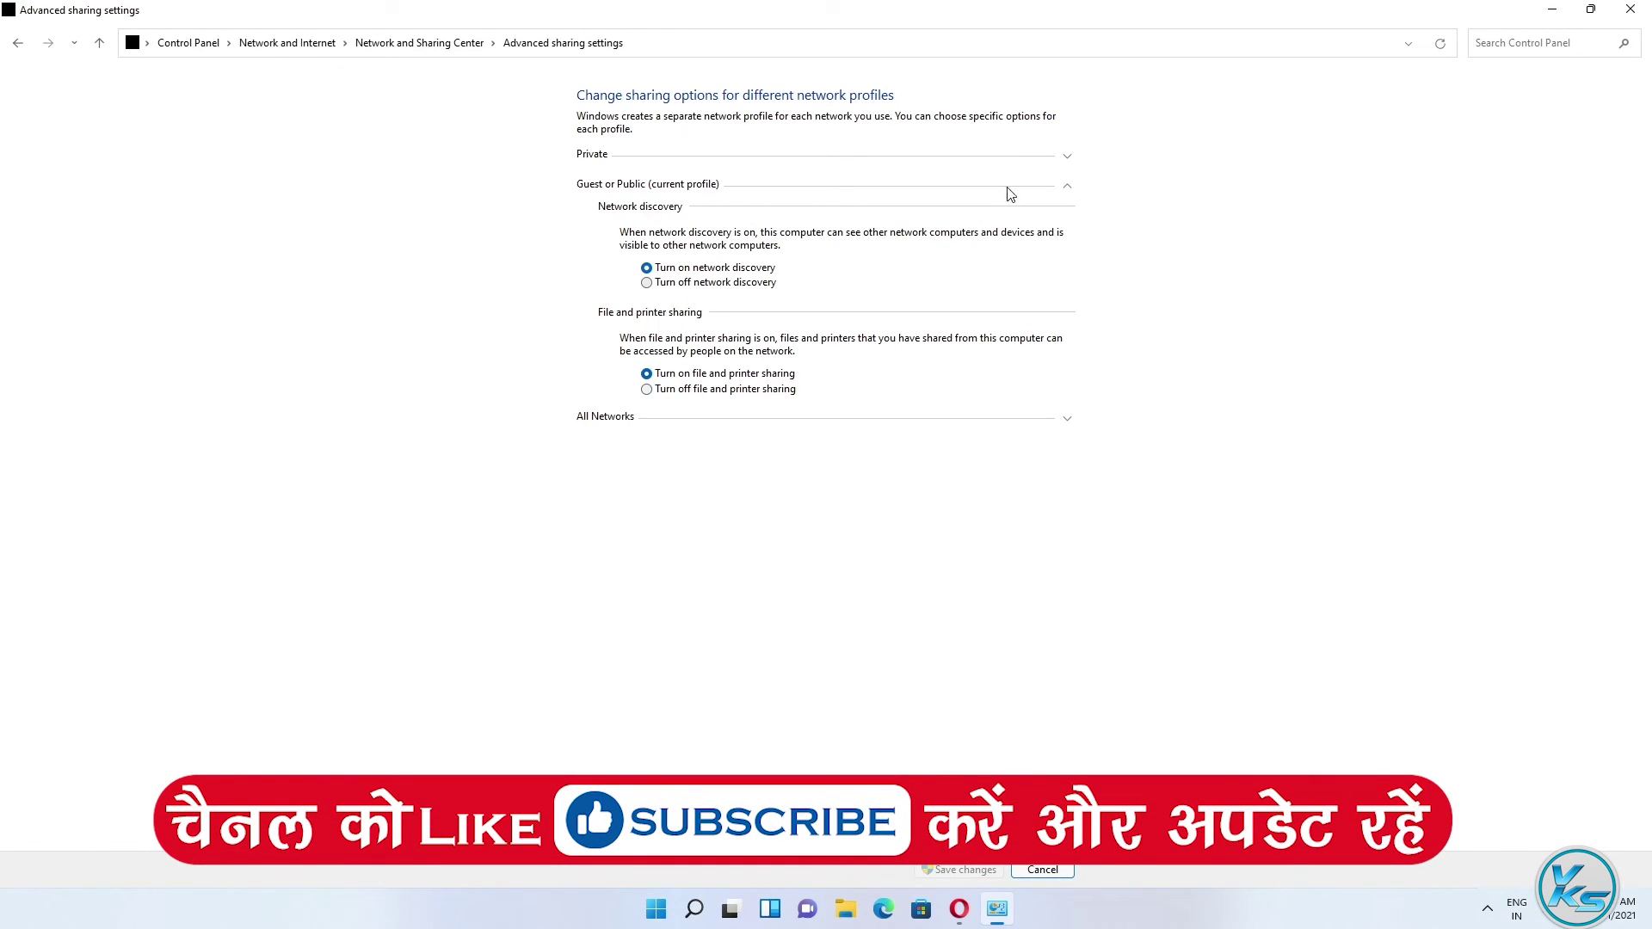
Try turning on file and printer sharing for the Private network profile, revert it to off, and close the window without saving.
{"action": "left_click", "coordinate": [1070, 160]}
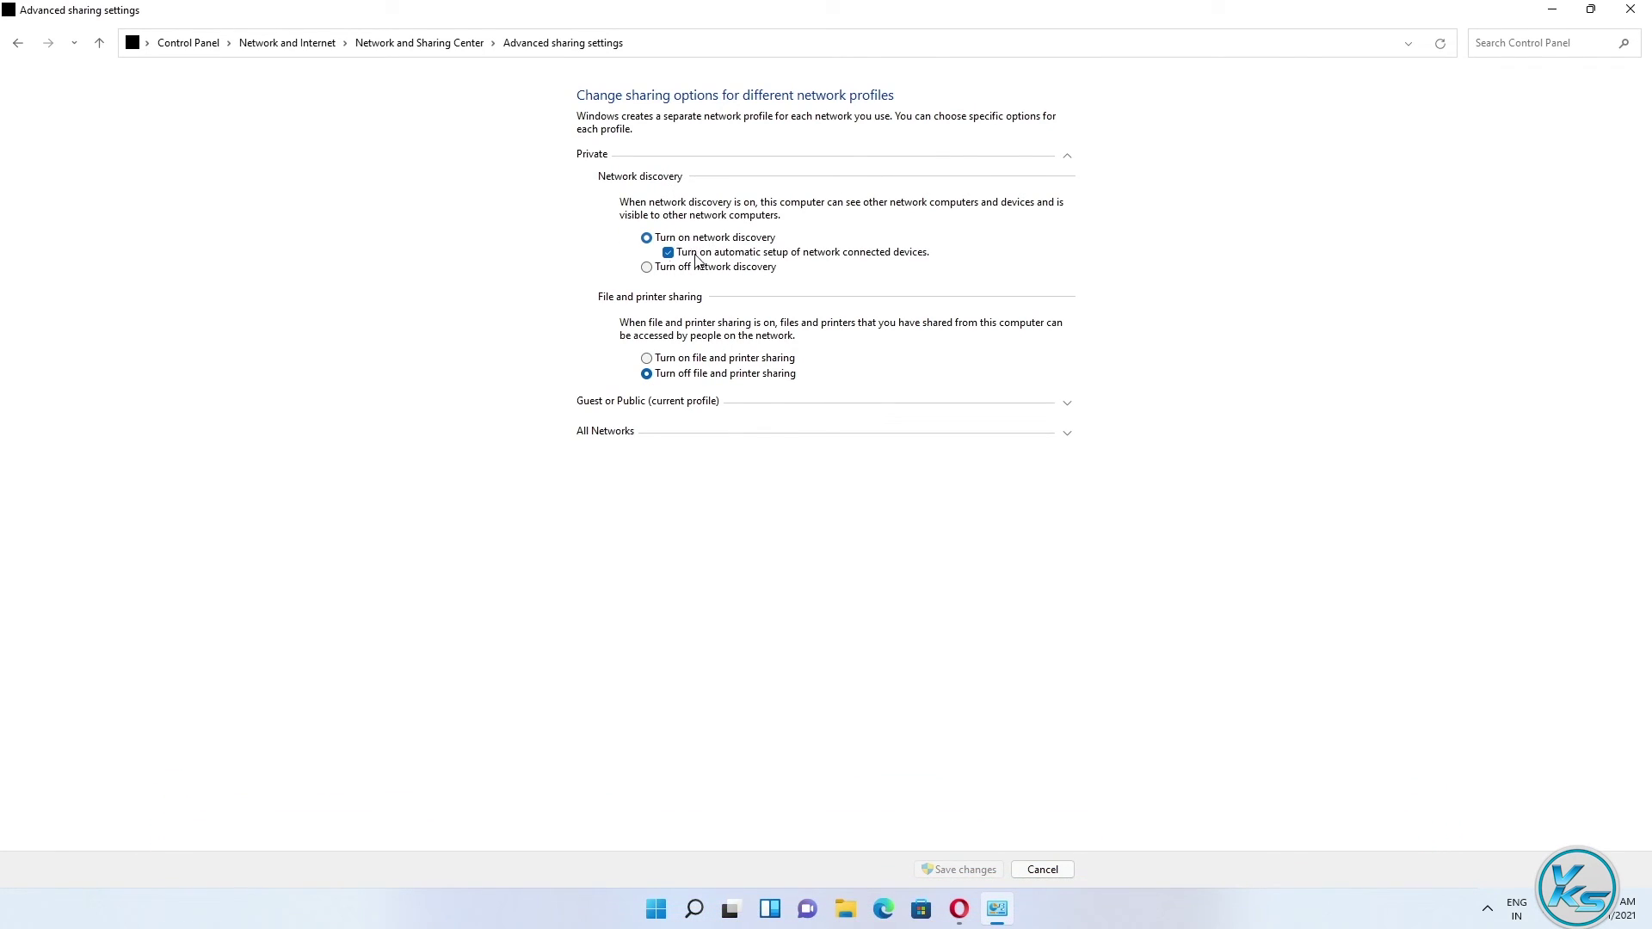
{"action": "left_click", "coordinate": [659, 360]}
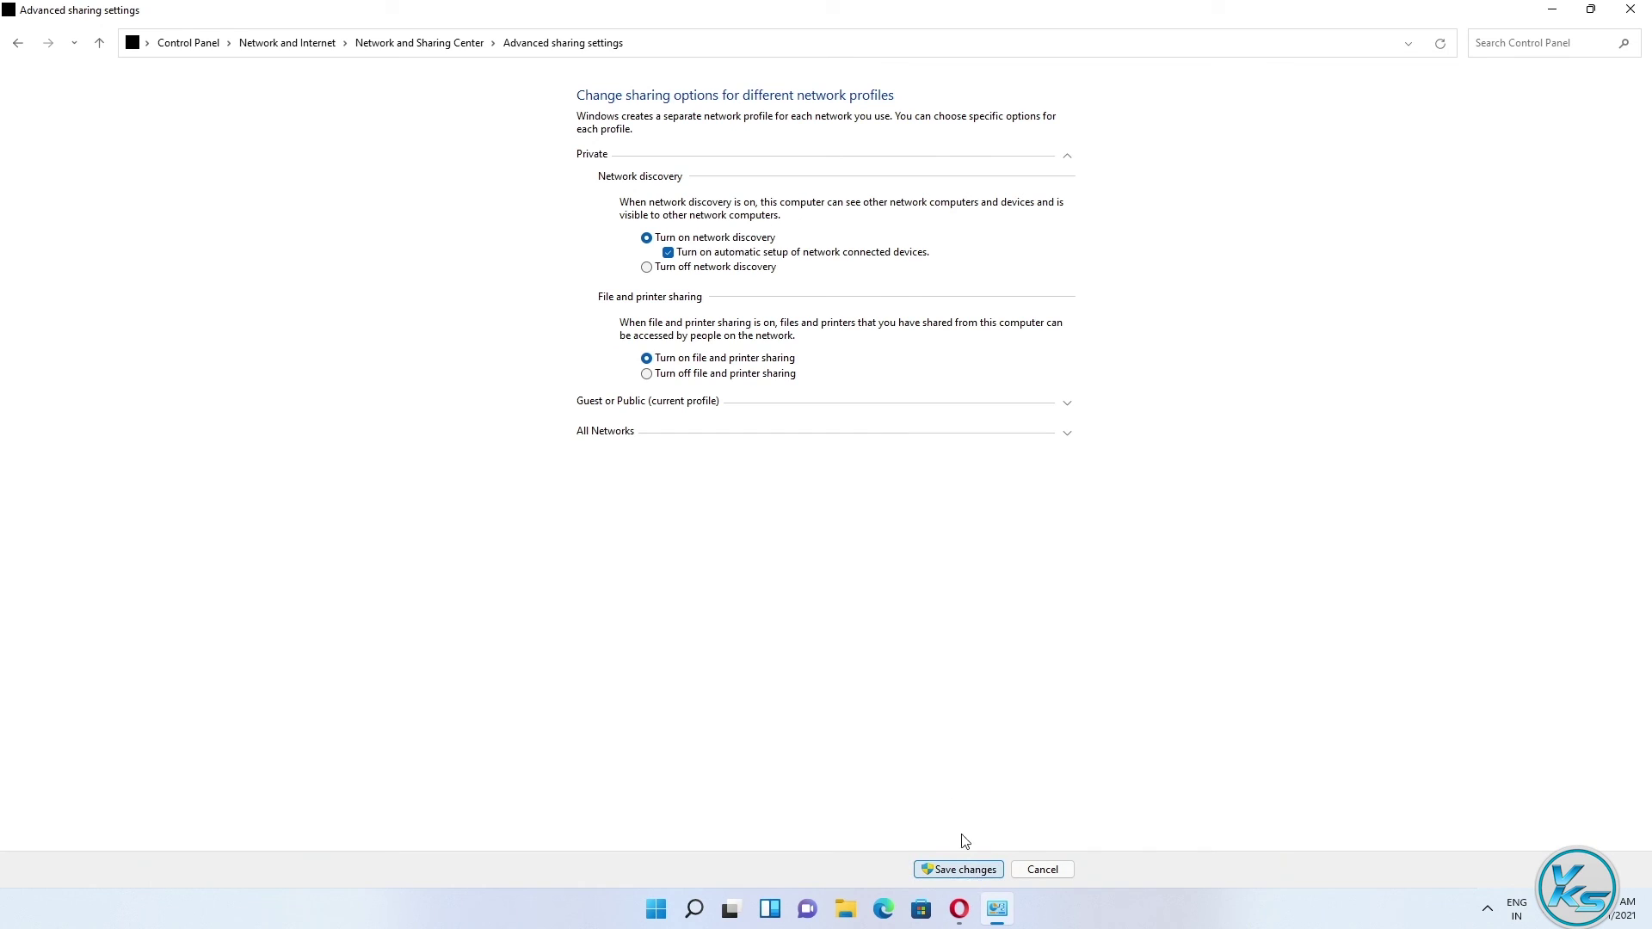
{"action": "left_click", "coordinate": [728, 376]}
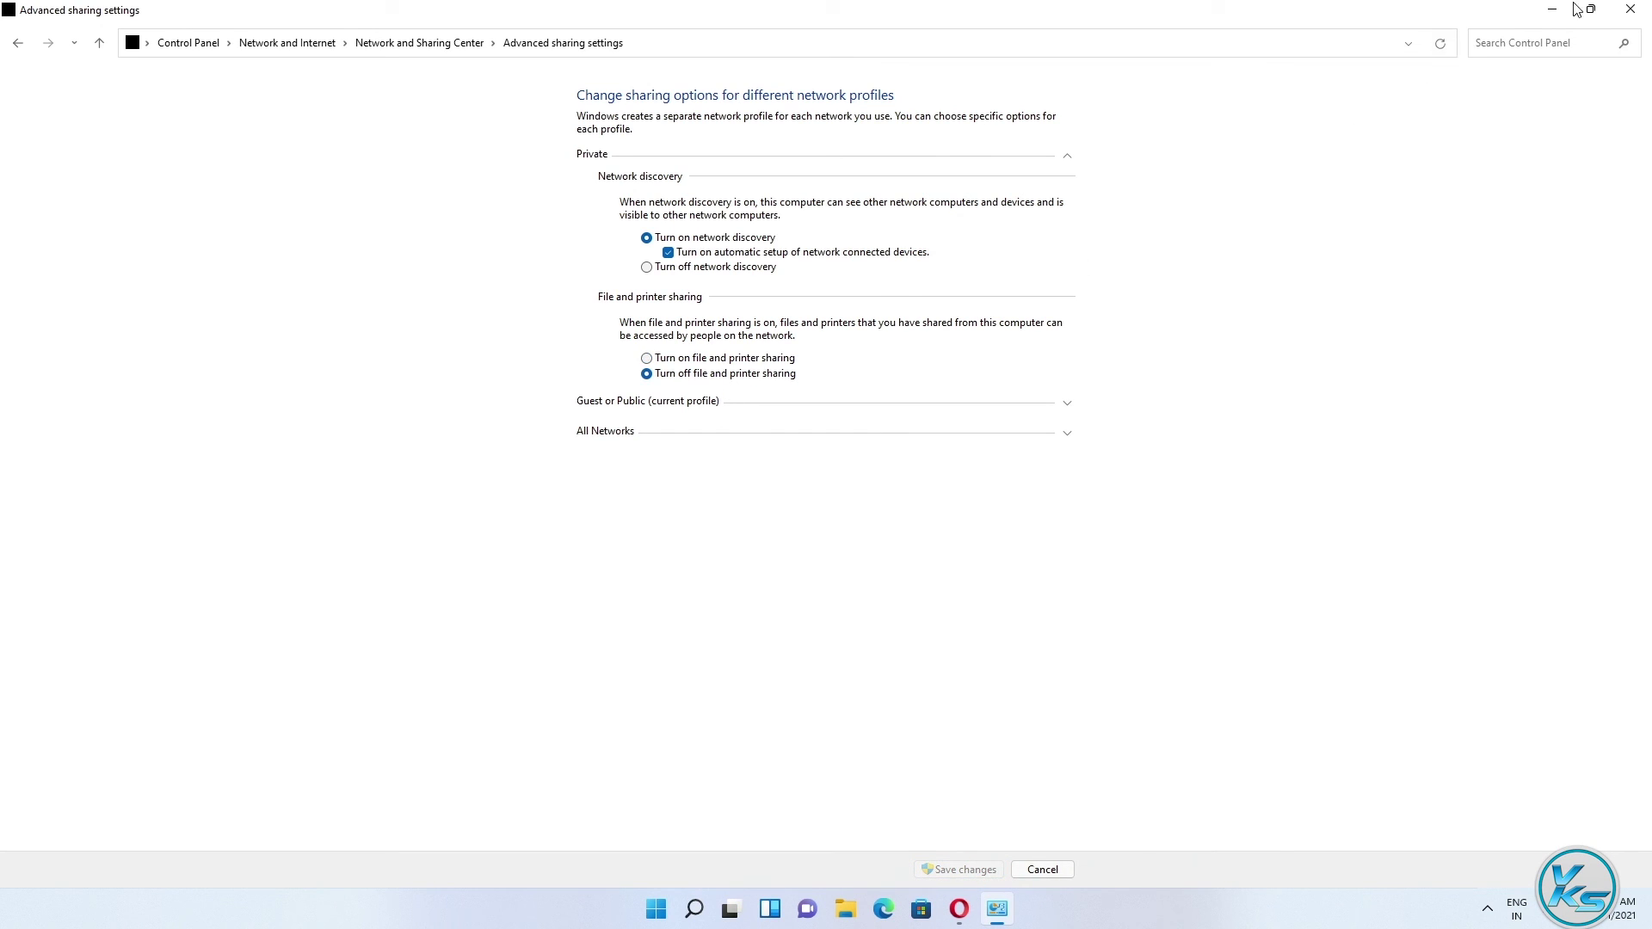
{"action": "left_click", "coordinate": [1631, 9]}
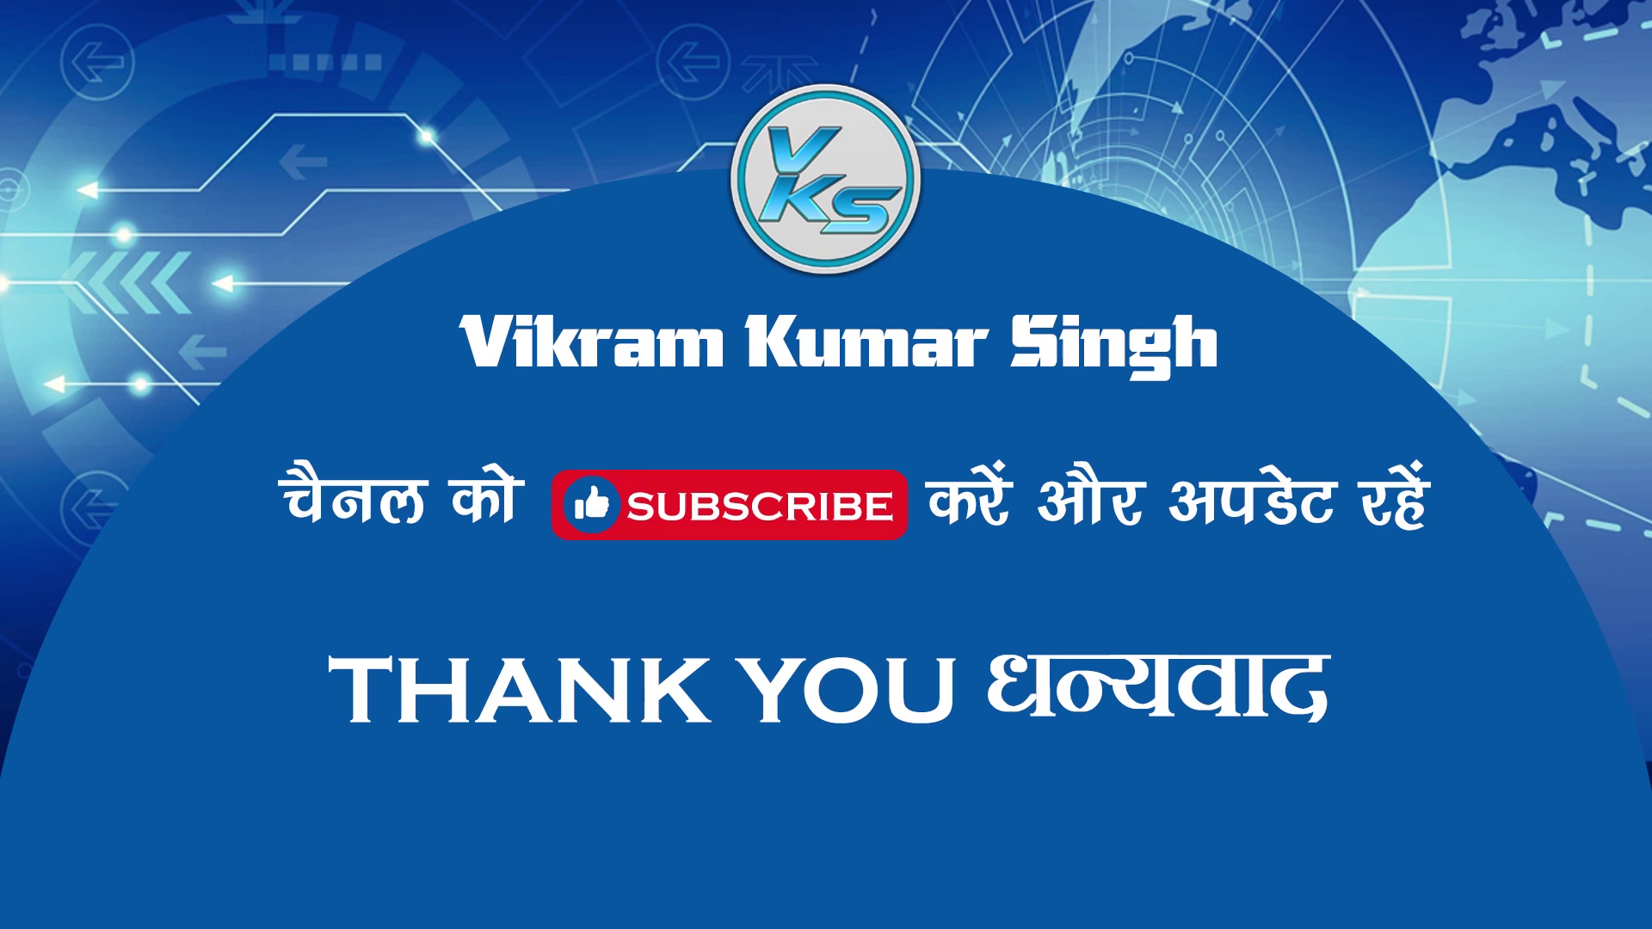